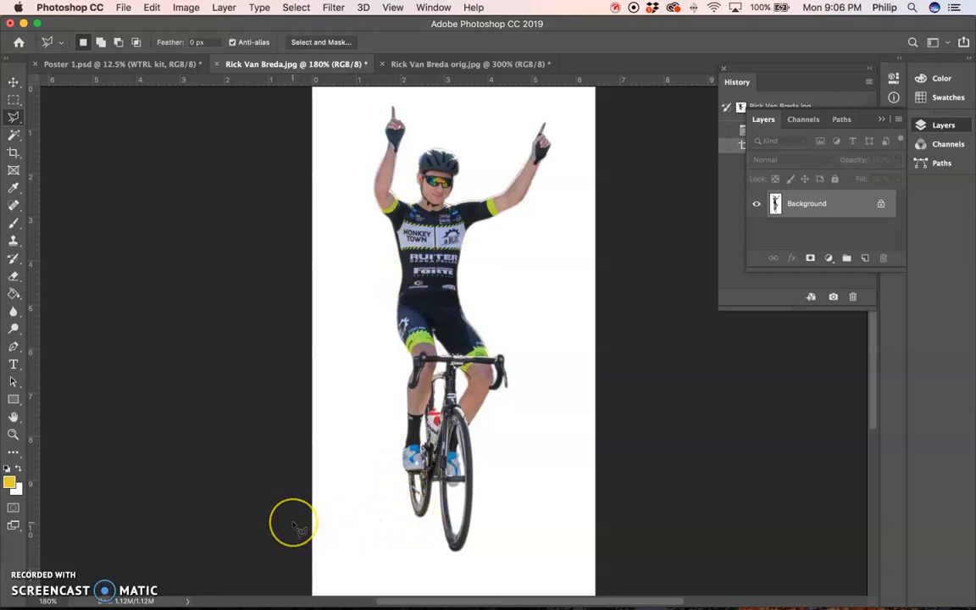
- Inspect the edges of the cyclist cutout up close and in full view
key("super+plus")
key("super+plus")
key("super+plus")
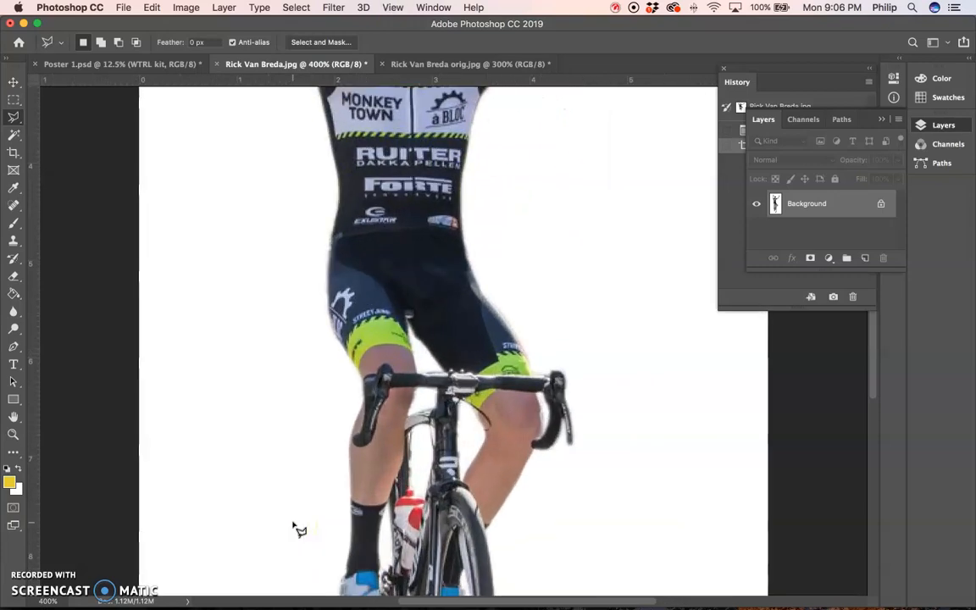
key("super+minus")
key("super+minus")
key("super+minus")
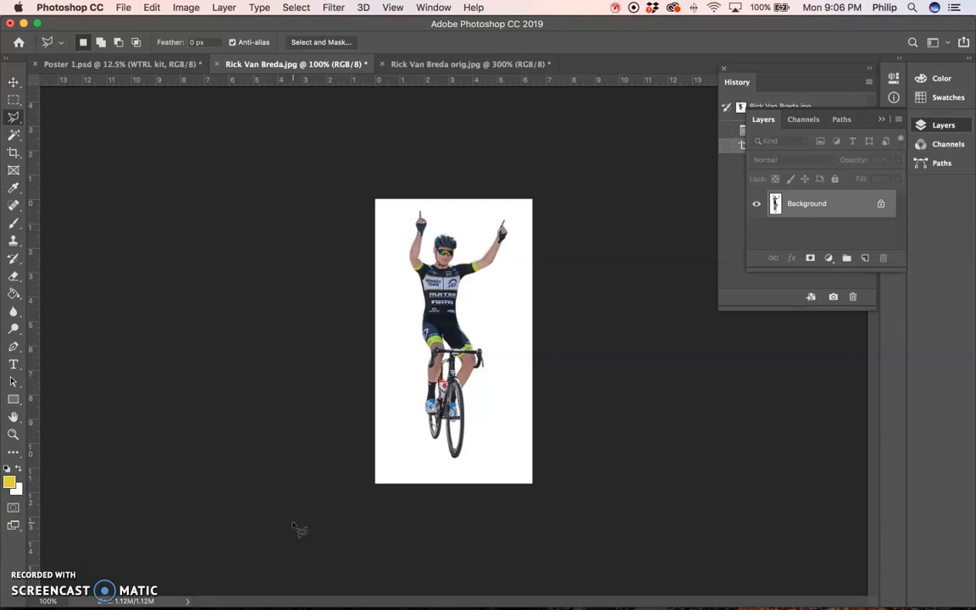
key("super+plus")
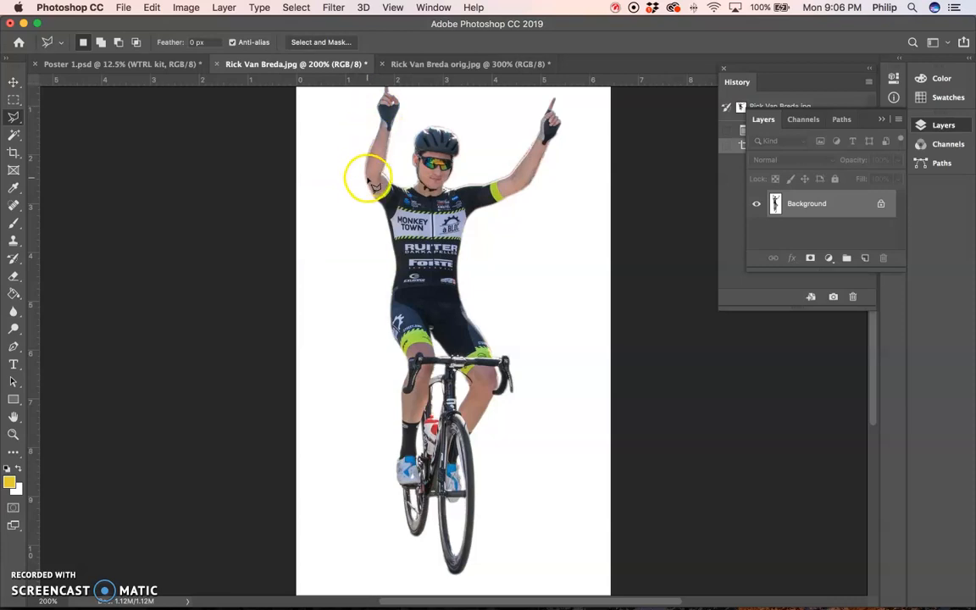
key("super+plus")
key("super+plus")
key("super+plus")
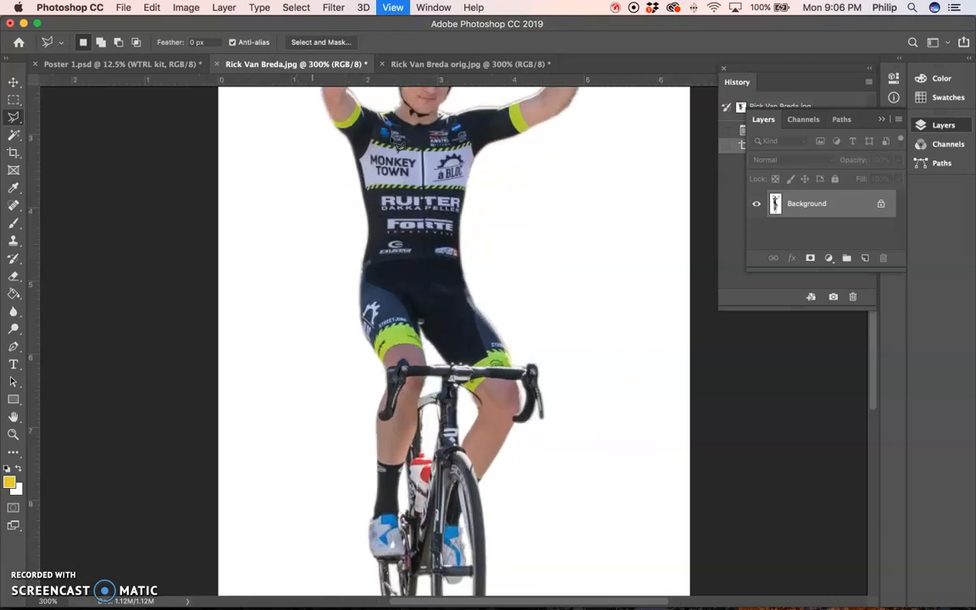
left_click_drag(394, 144, 411, 379)
key("super+minus")
key("super+minus")
key("super+minus")
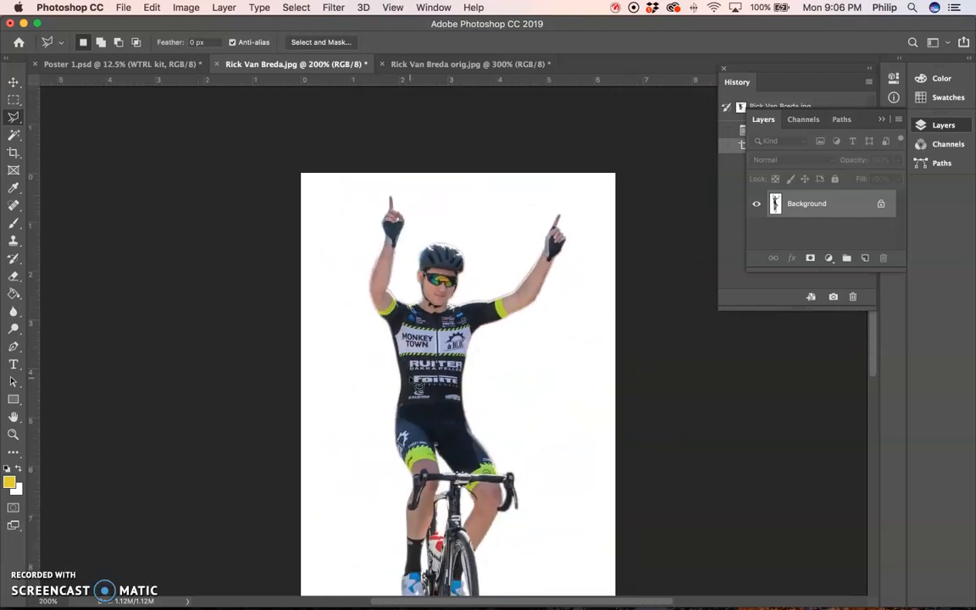
key("super+minus")
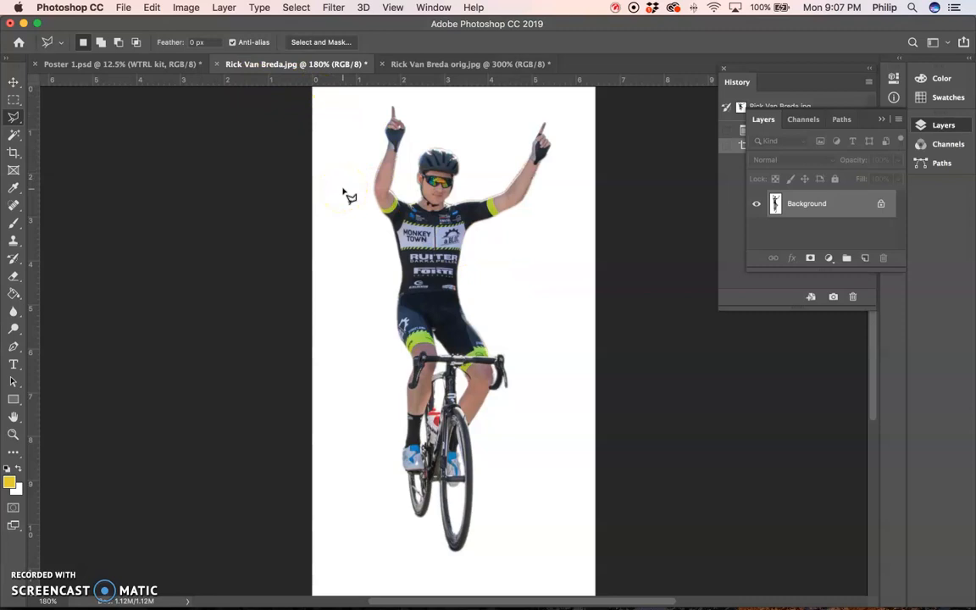
- Check the cyclist image's size settings and create a blank white 14 × 10 inch RGB document at 72 pixels/inch
key("super+alt+i")
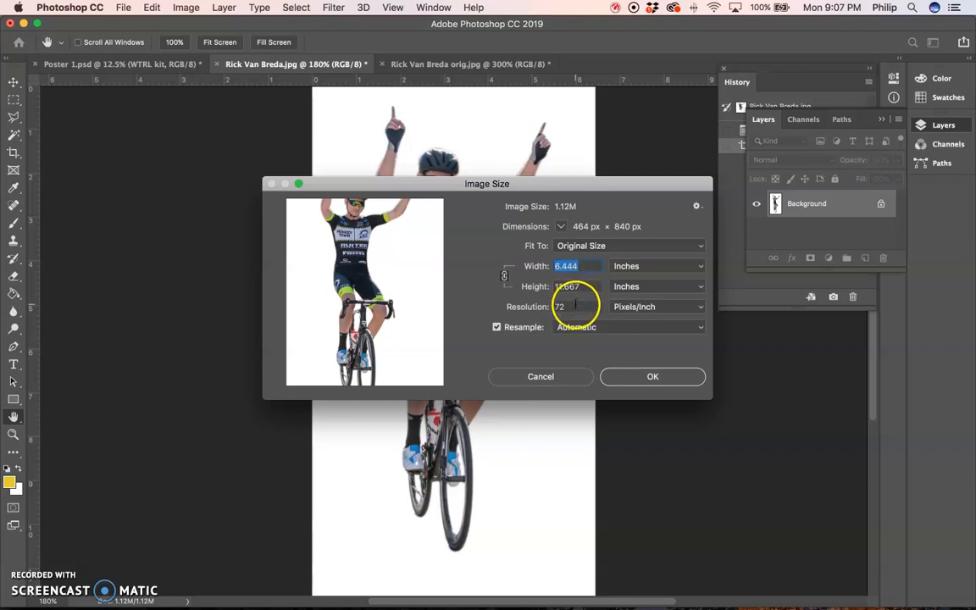
left_click(627, 376)
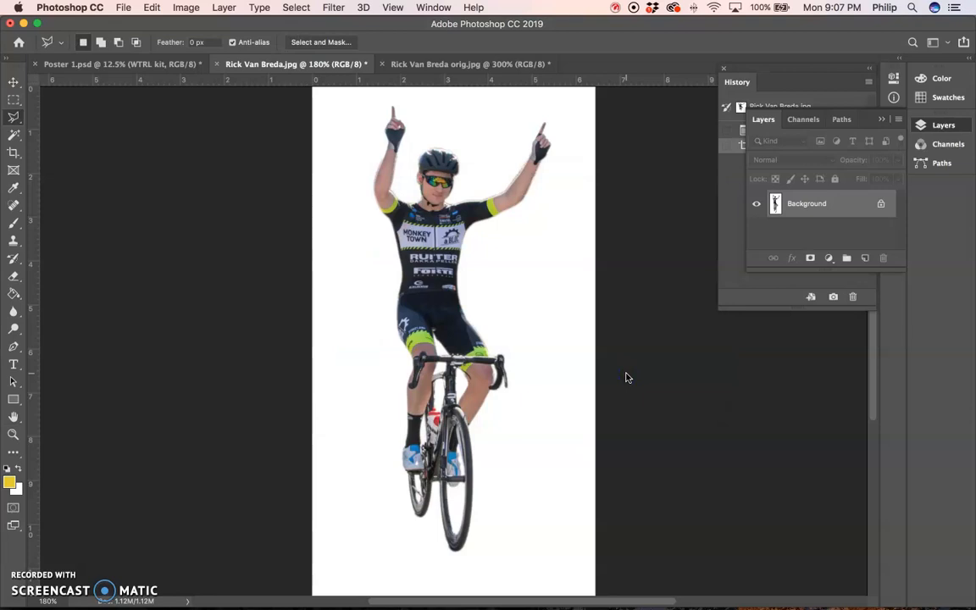
key("super+n")
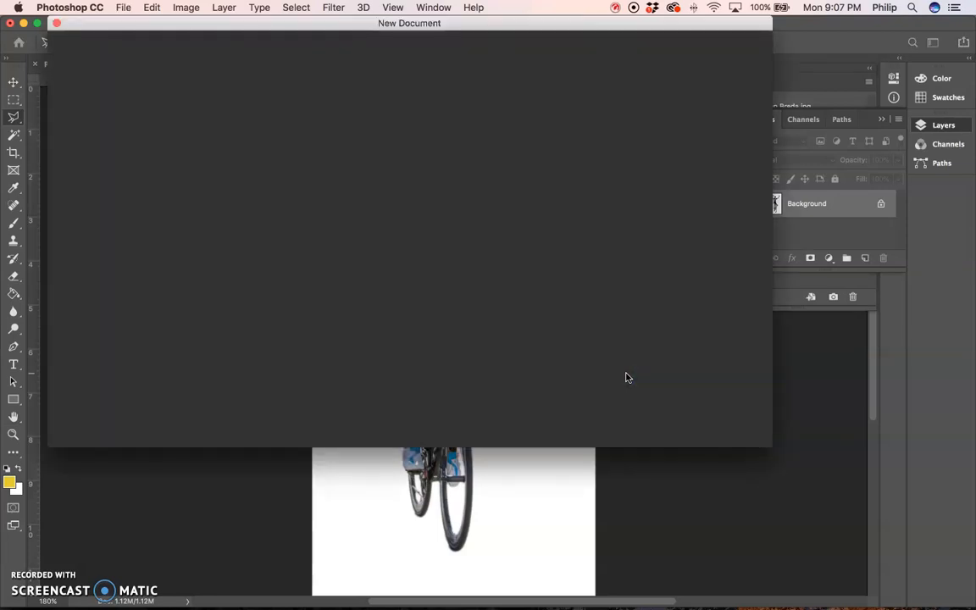
double_click(599, 144)
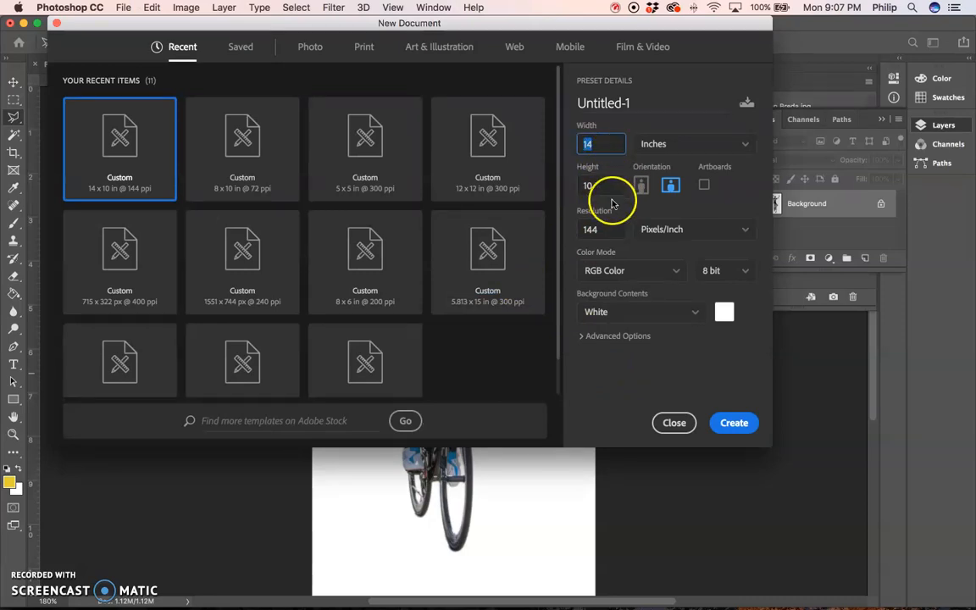
double_click(590, 229)
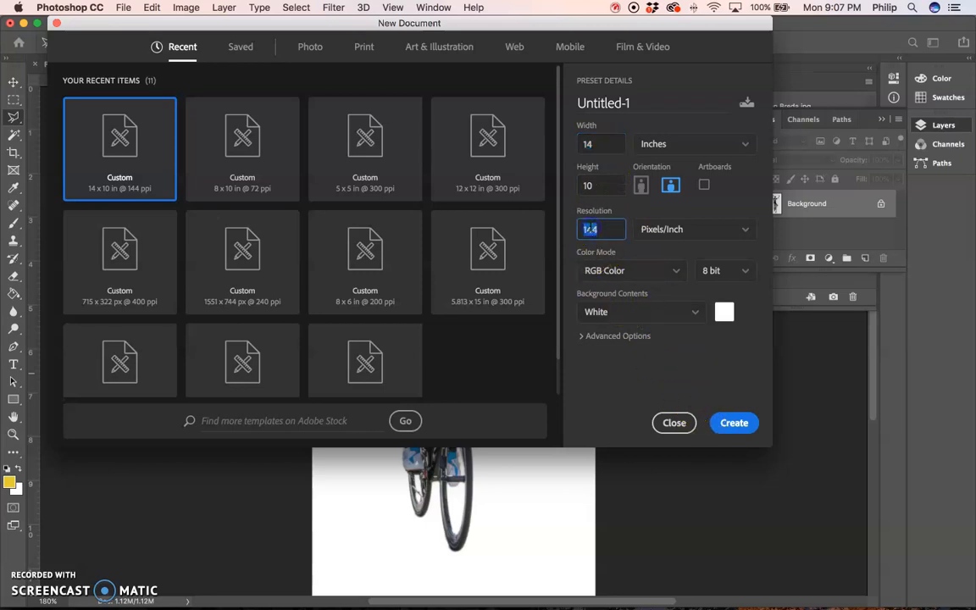
type("72")
key("Return")
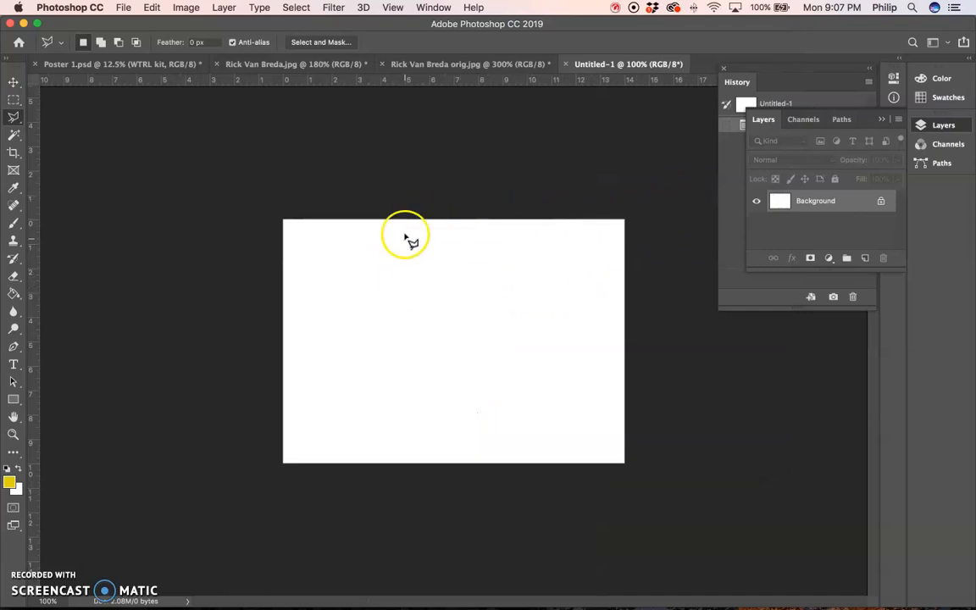
- Return to the cropped cyclist image and select its white background with the Magic Wand
left_click(424, 66)
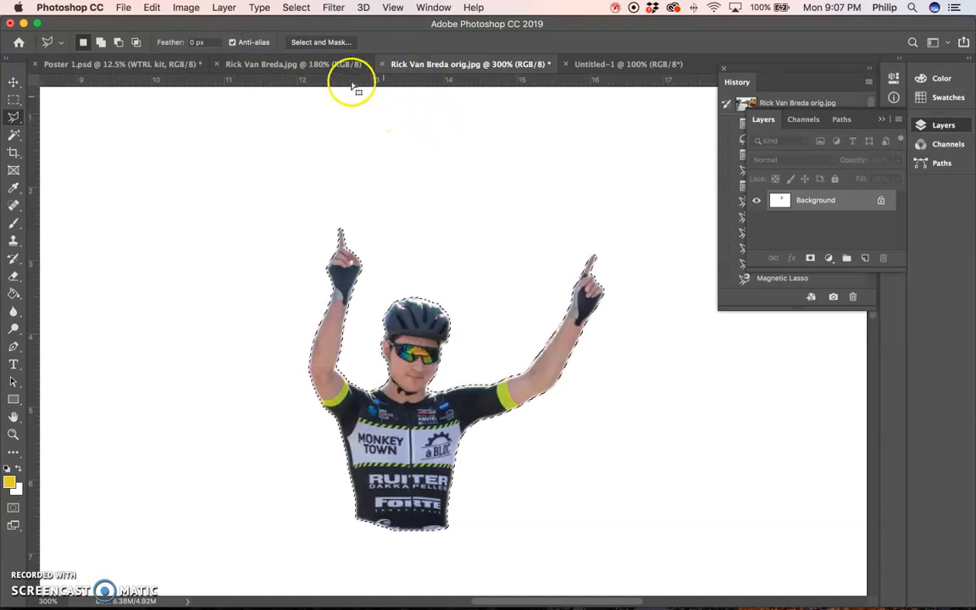
left_click(283, 63)
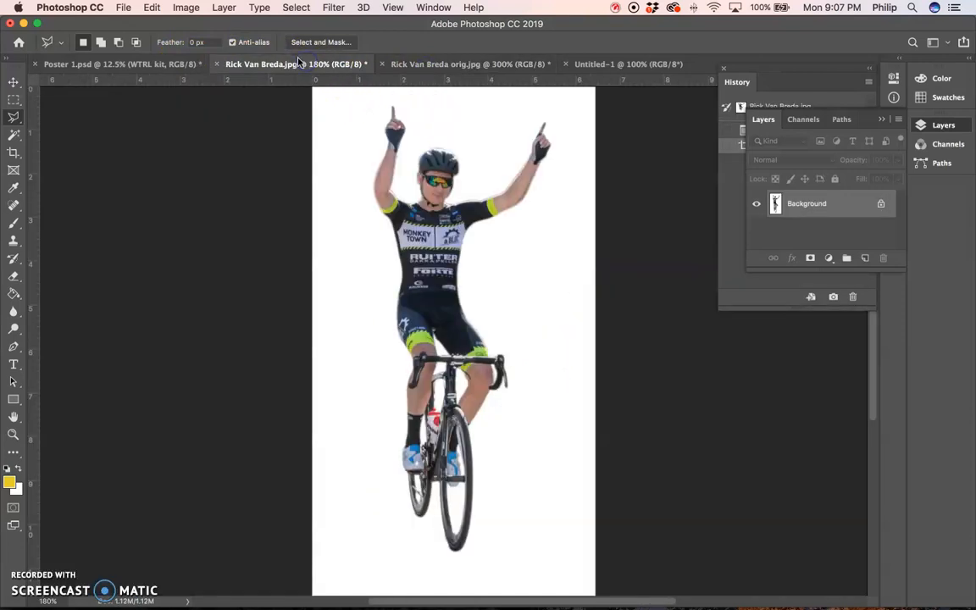
key("w")
left_click(345, 196)
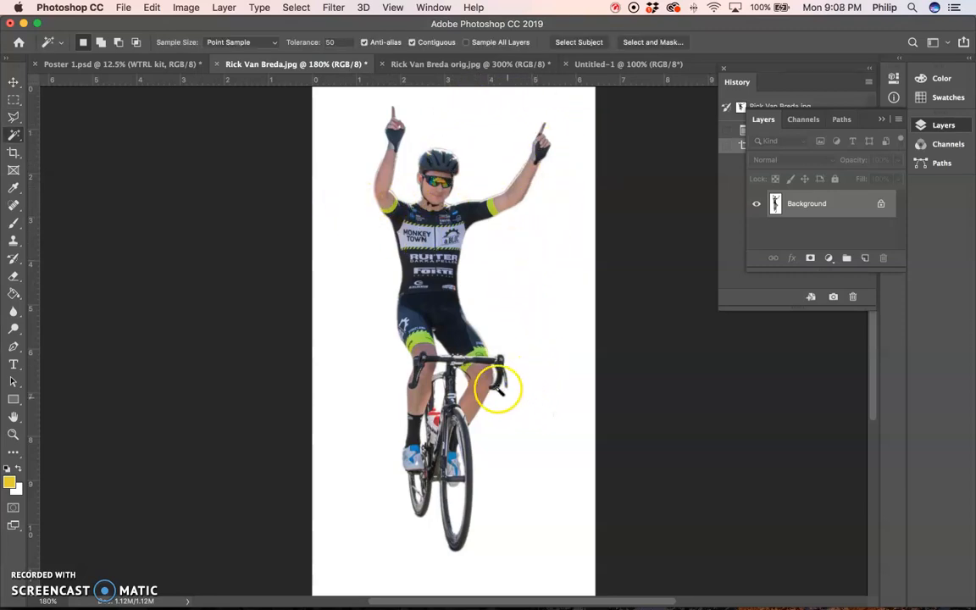
left_click(345, 274)
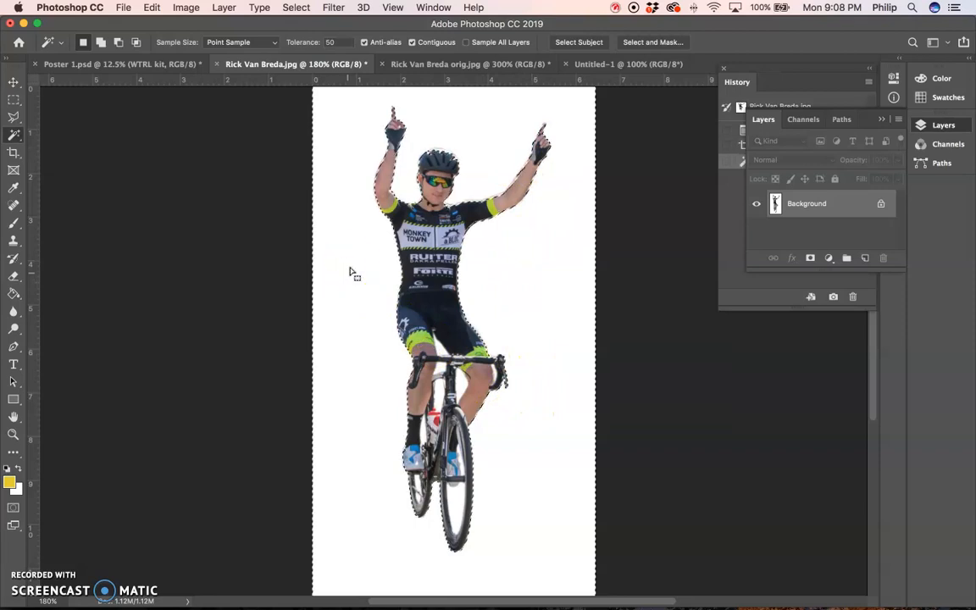
- Set the Magic Wand tolerance to 20 and reselect the white background around the cyclist
left_click(330, 42)
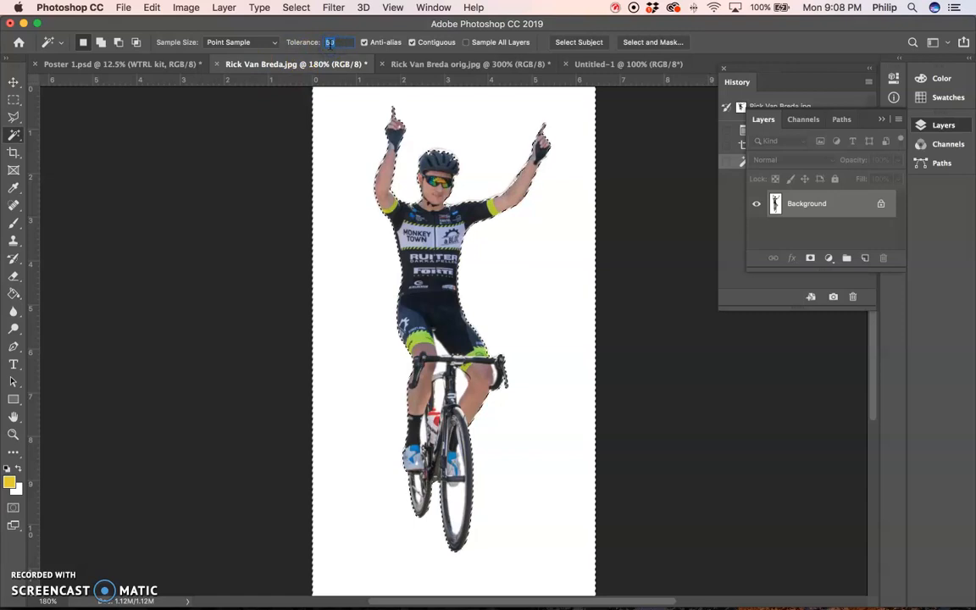
type("20")
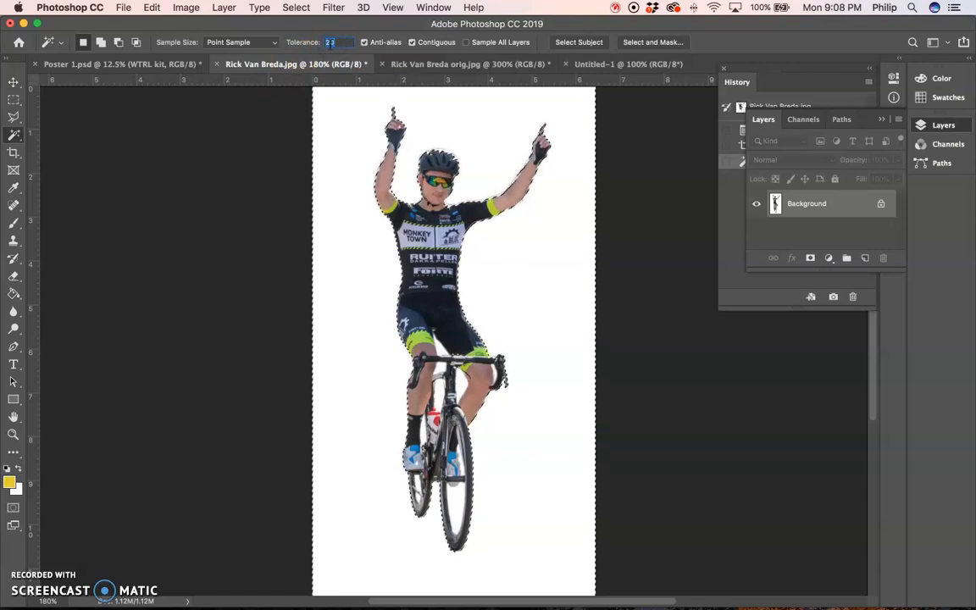
left_click(352, 150)
left_click(346, 146)
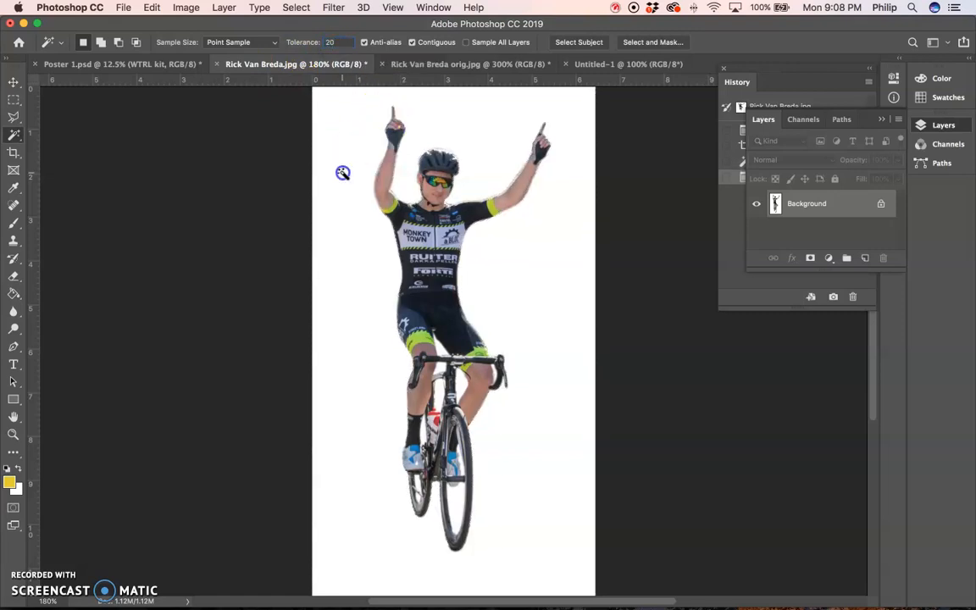
- Add the white gaps between the cyclist's legs, handlebar and bike frame to the selection
key("super+equal")
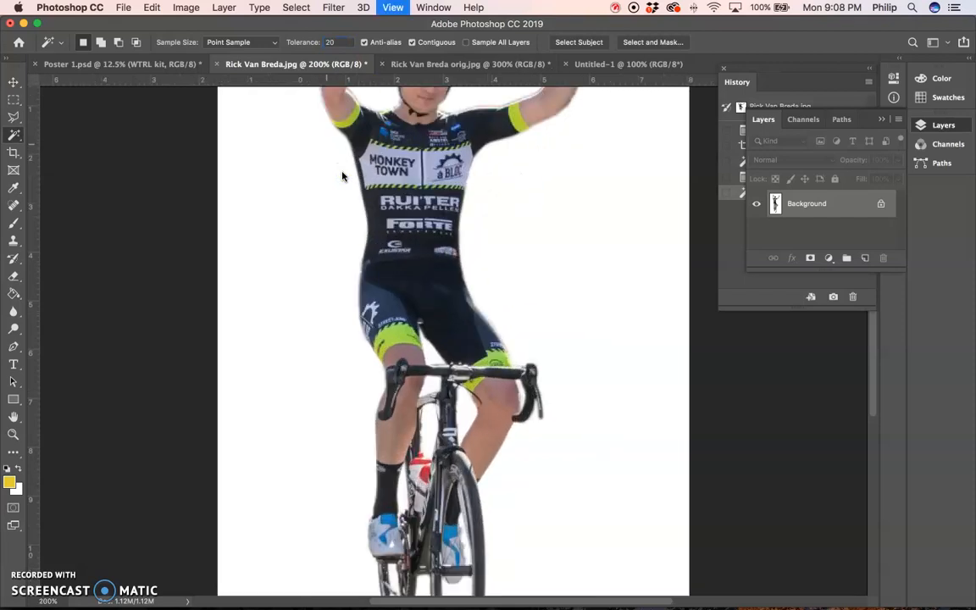
key("super+equal")
left_click_drag(463, 370, 457, 312)
left_click(416, 321, "shift")
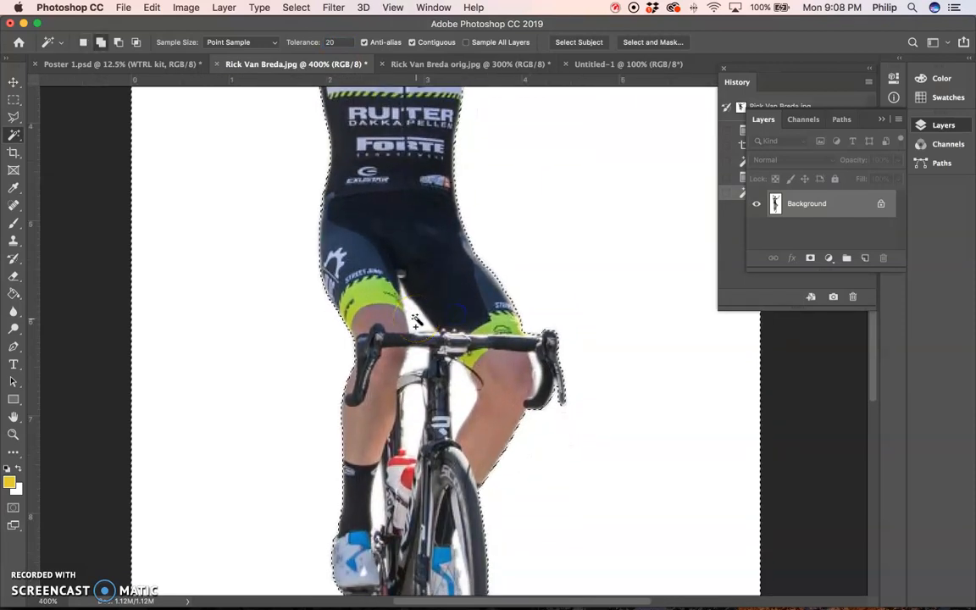
left_click(425, 363, "shift")
left_click(458, 389, "shift")
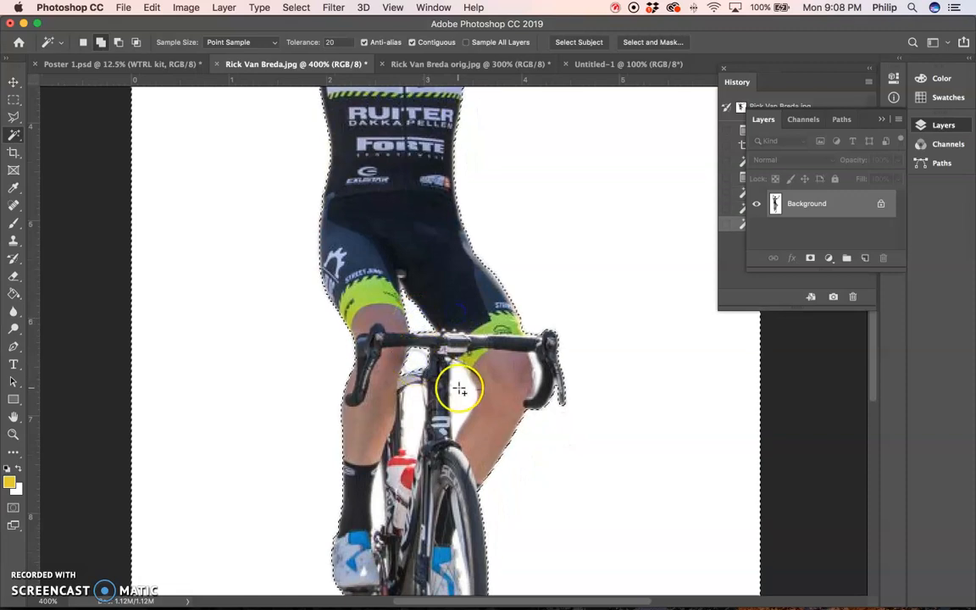
left_click(414, 408, "shift")
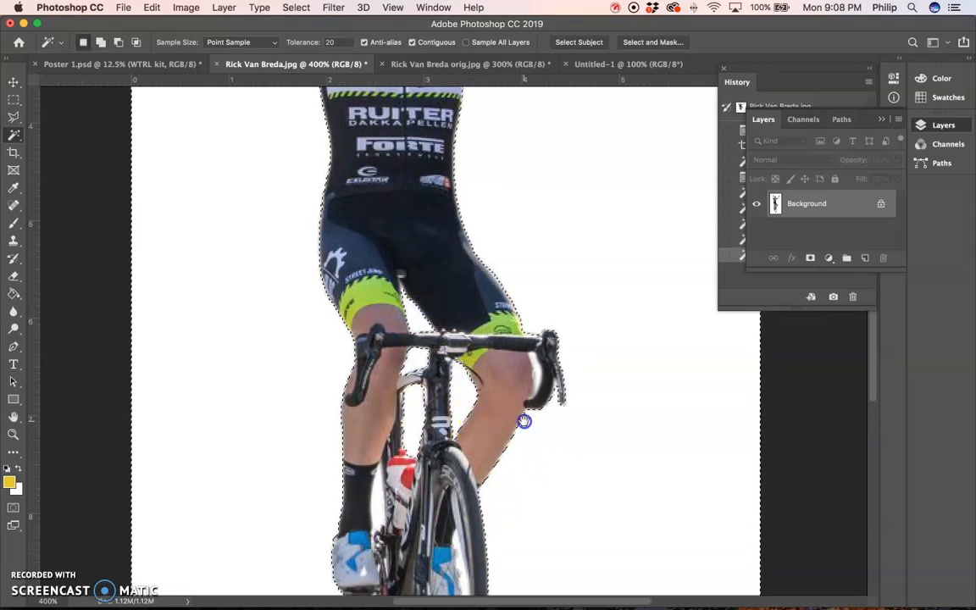
- Add the white gaps beside the sock and inside the front and rear wheels to the selection
left_click_drag(523, 421, 508, 243)
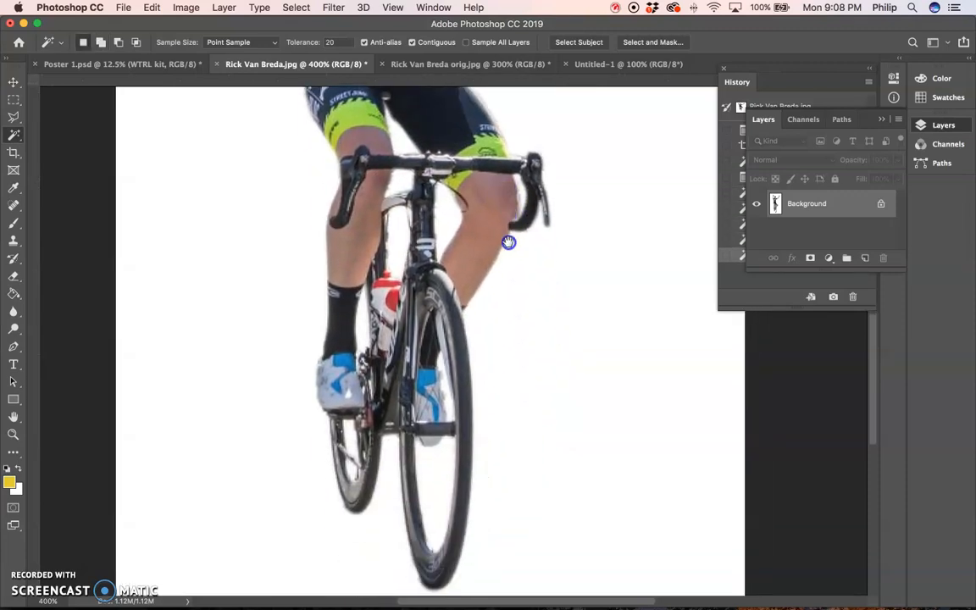
left_click(363, 327, "shift")
left_click(431, 466, "shift")
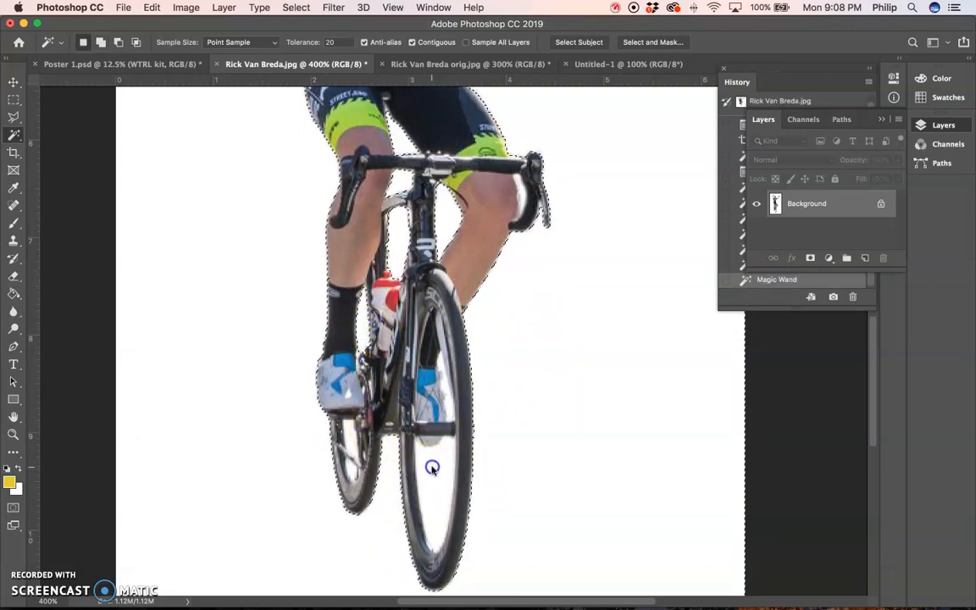
left_click(445, 389, "shift")
left_click(354, 461, "shift")
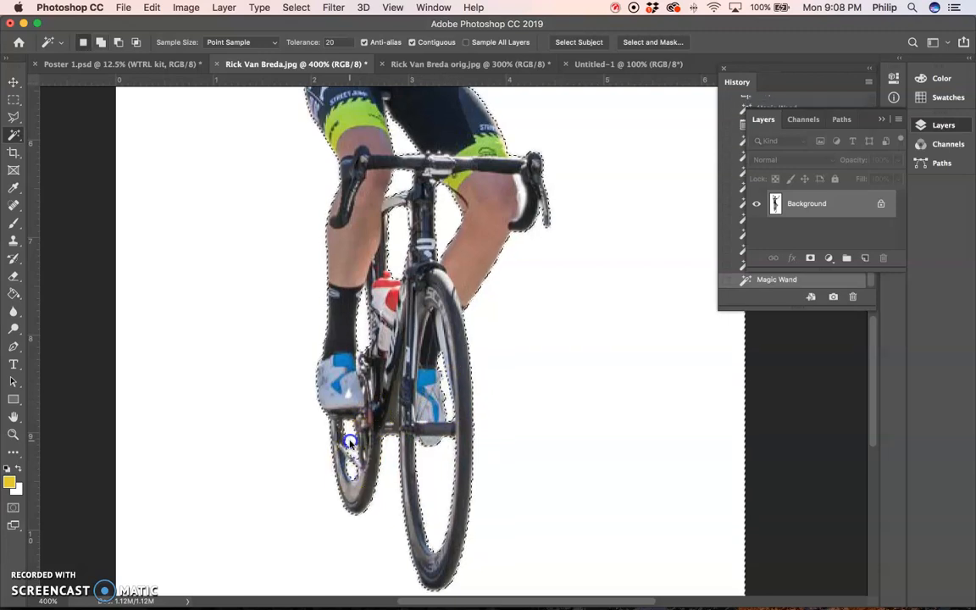
- Apply a feather to the completed background selection
key("super+minus")
key("super+minus")
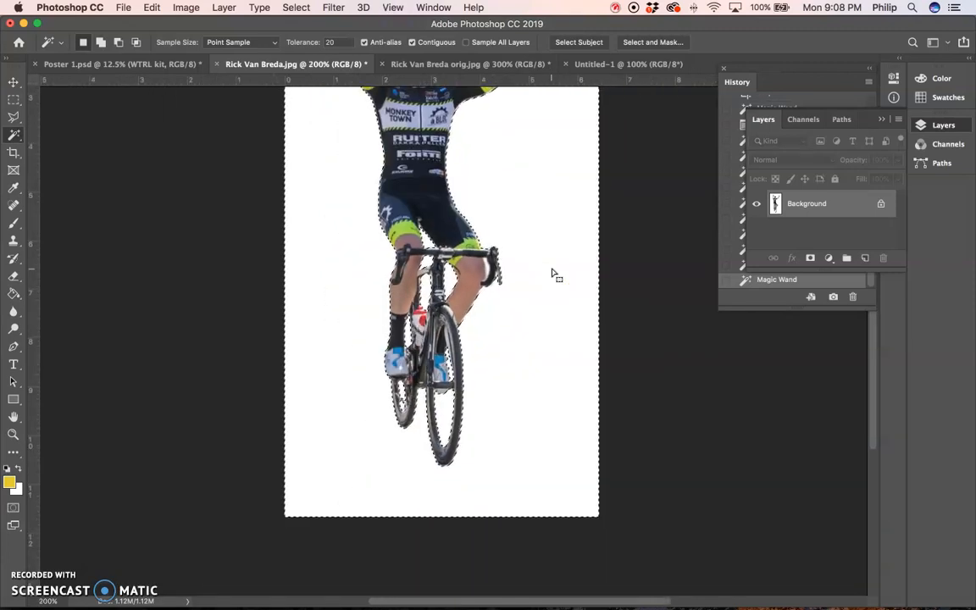
key("super+minus")
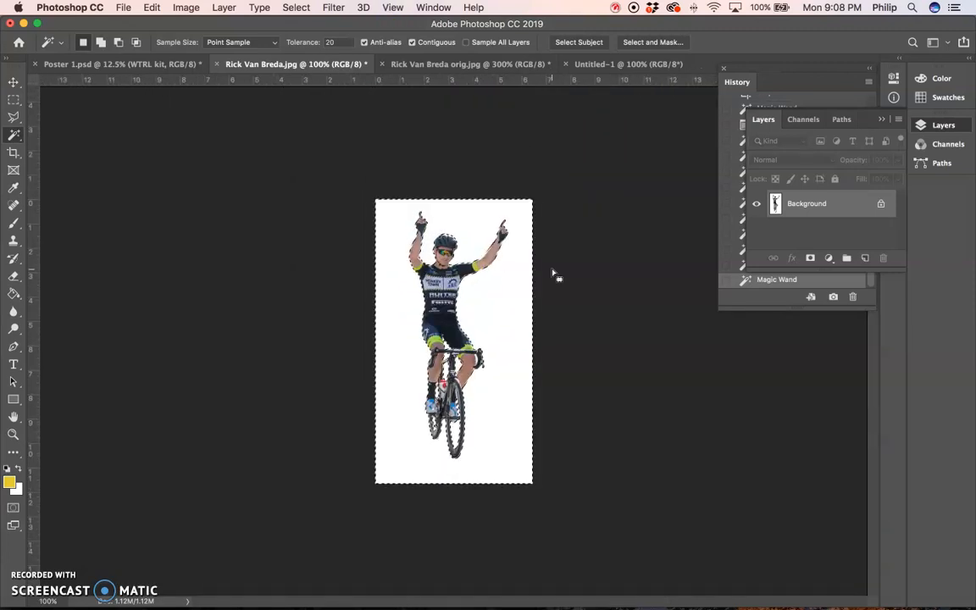
key("super+0")
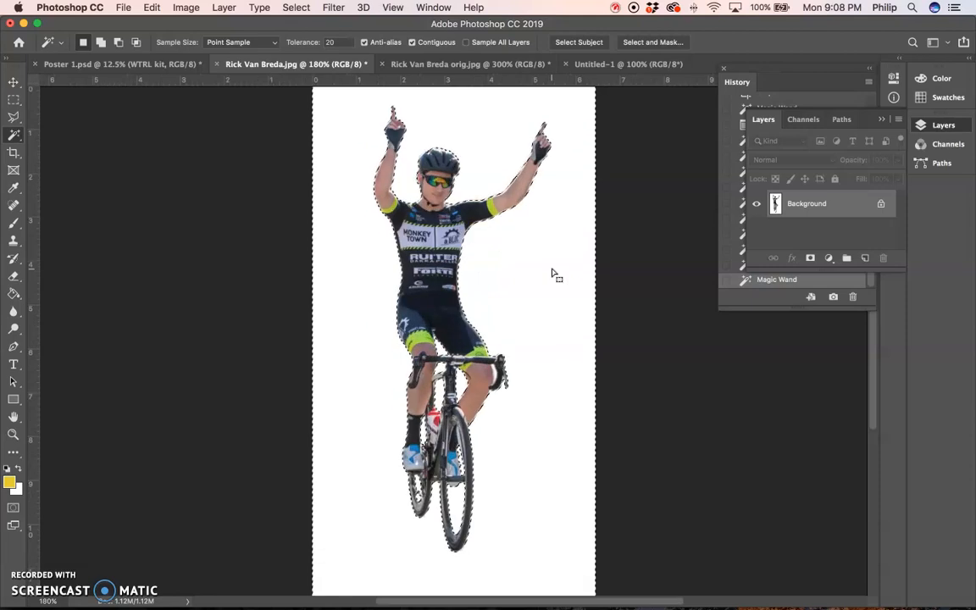
left_click(288, 7)
left_click(288, 8)
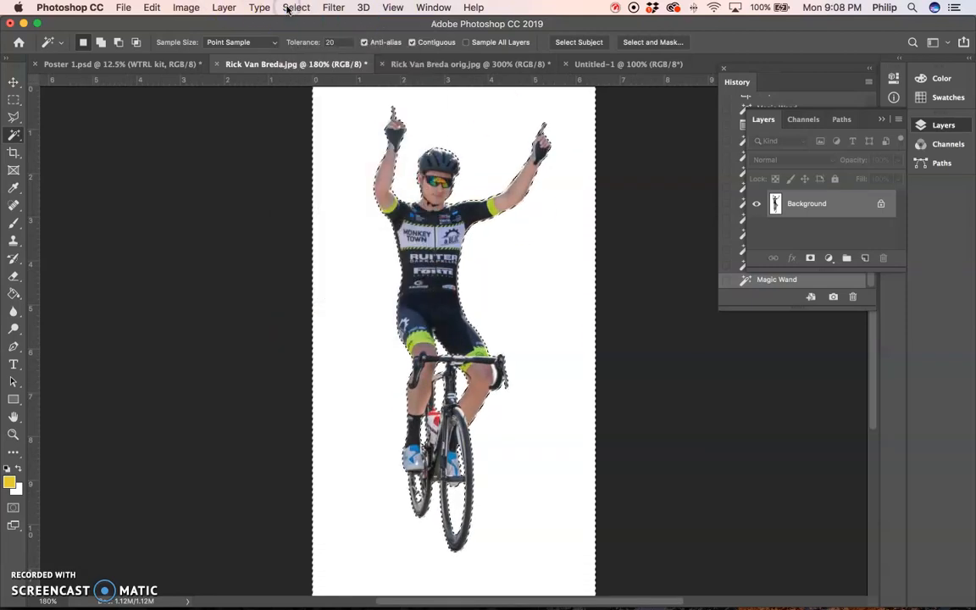
left_click(289, 8)
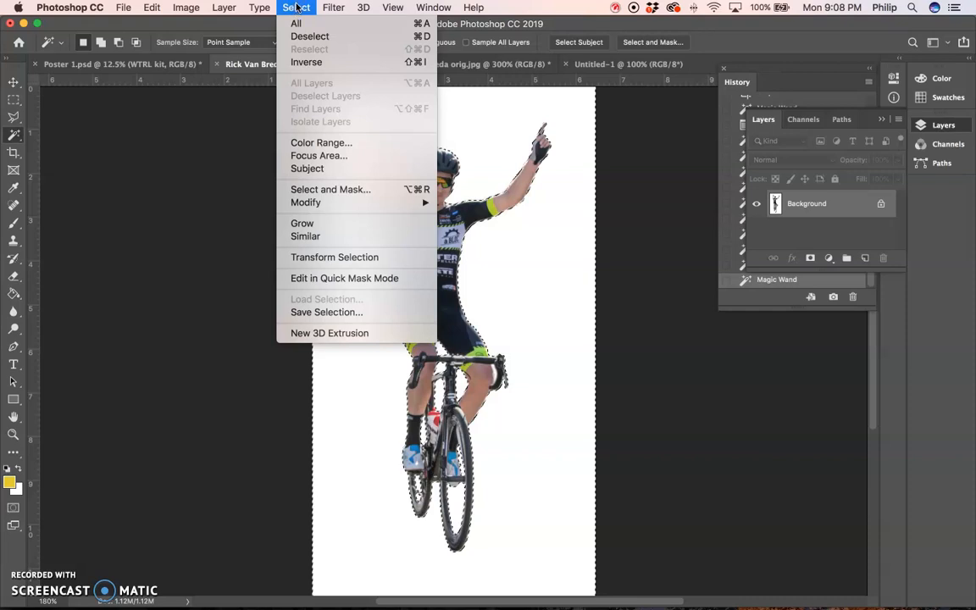
mouse_move(318, 206)
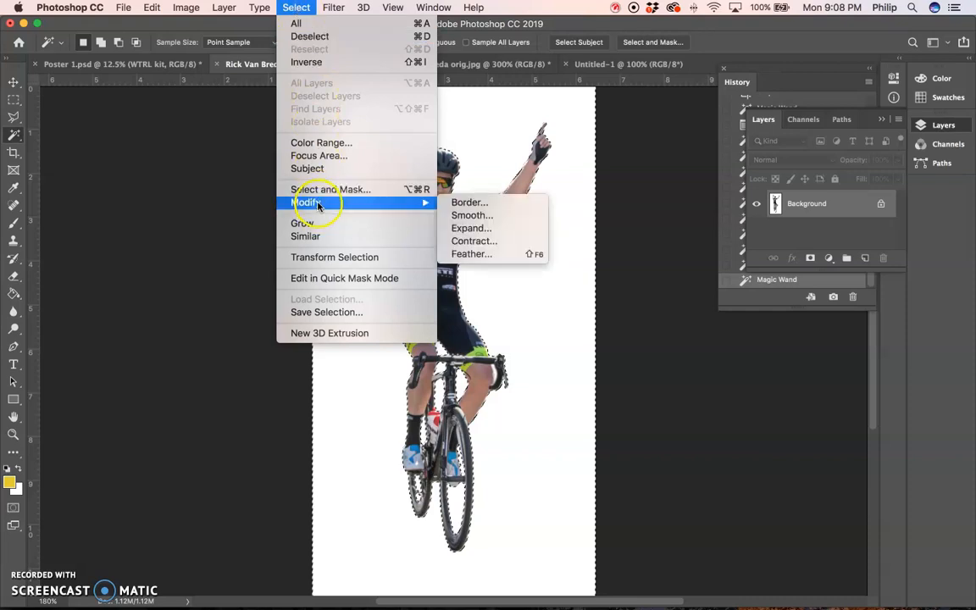
left_click(479, 255)
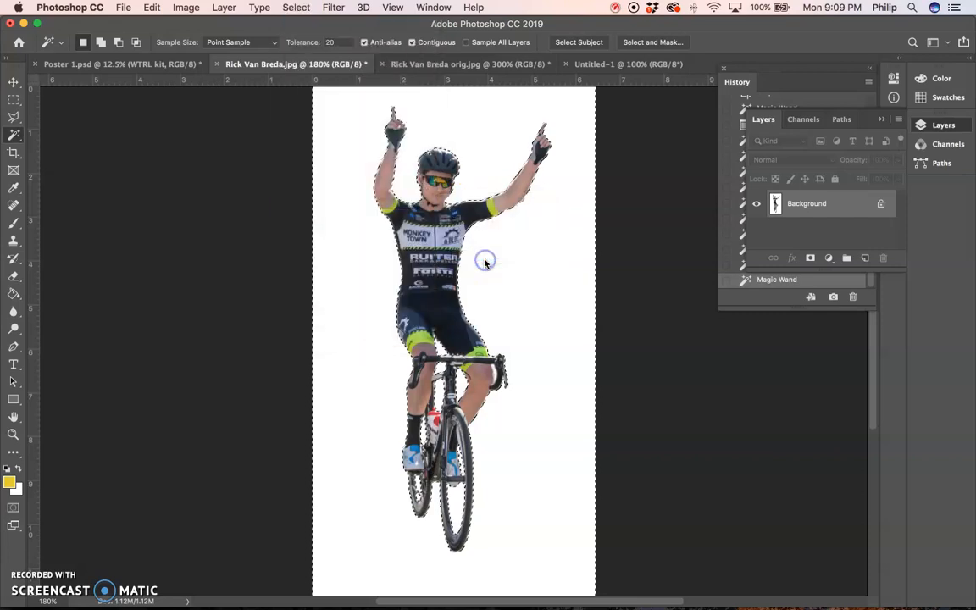
left_click(569, 285)
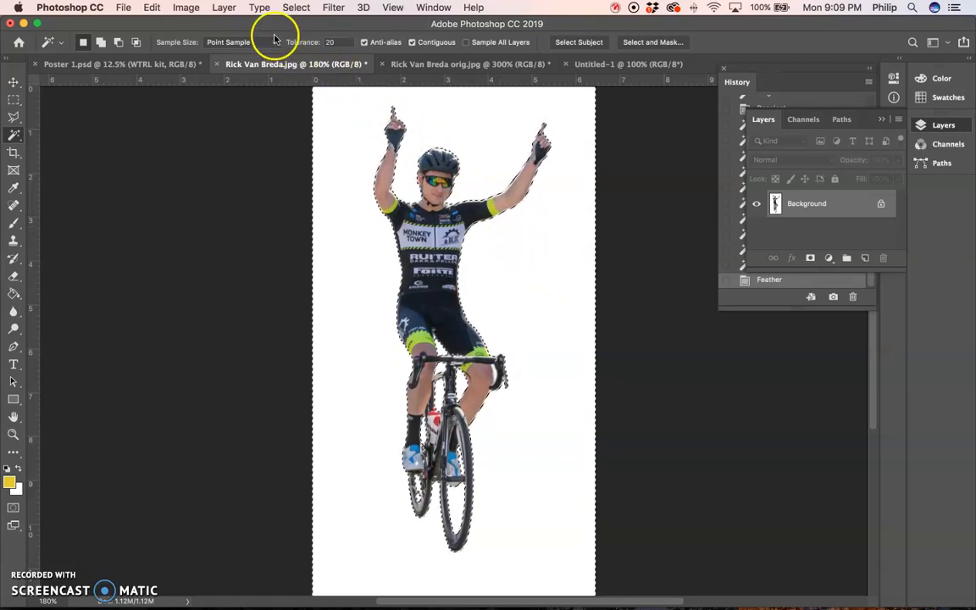
- Invert the selection, cut the cyclist to the clipboard, and undo the removal in the source image
left_click(297, 8)
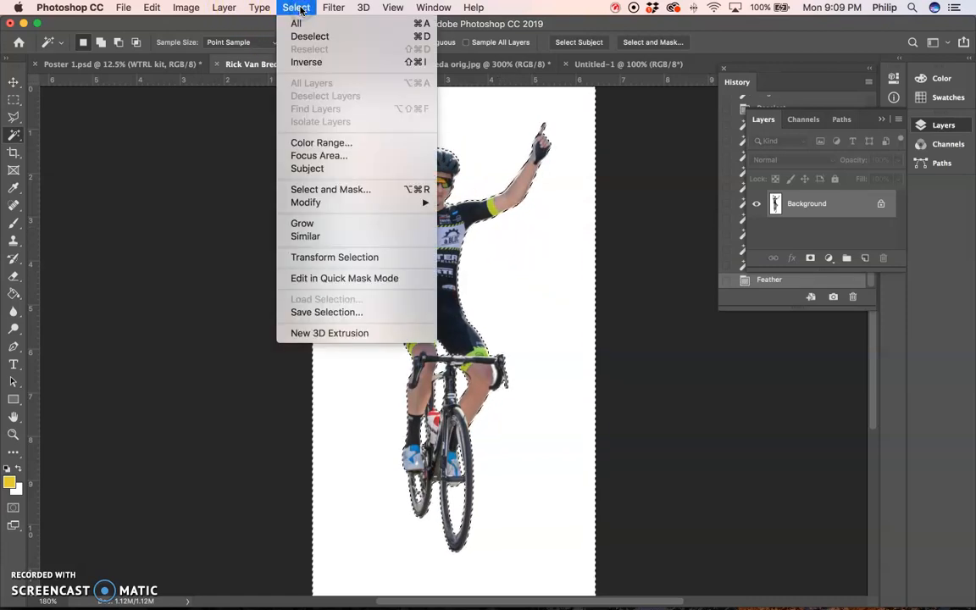
left_click(312, 64)
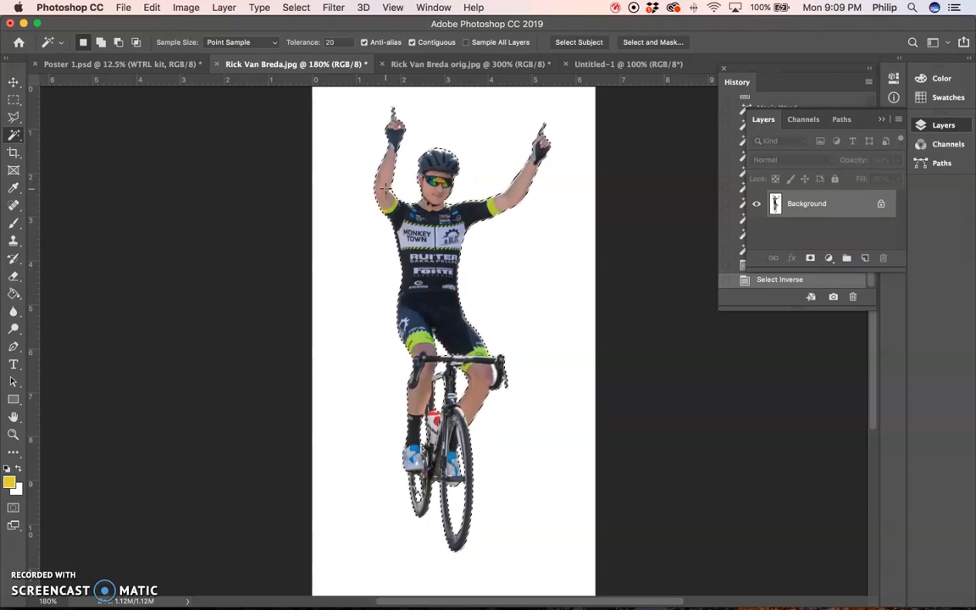
left_click(150, 9)
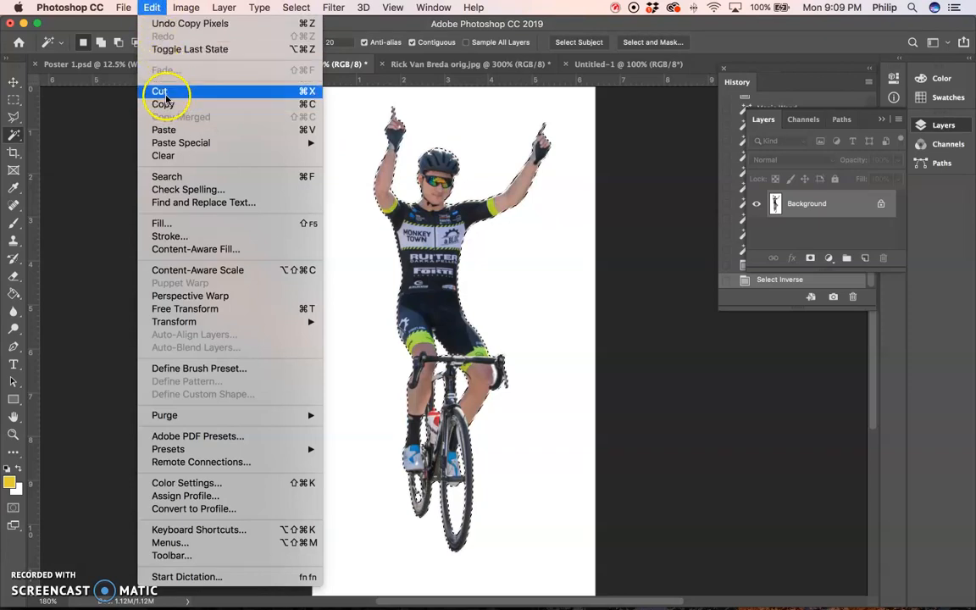
left_click(166, 95)
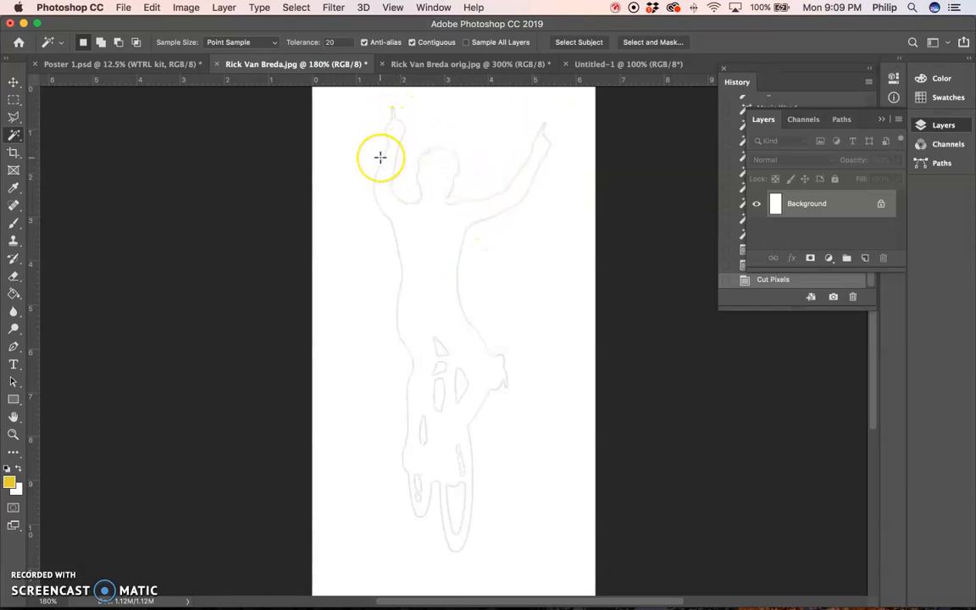
key("super+z")
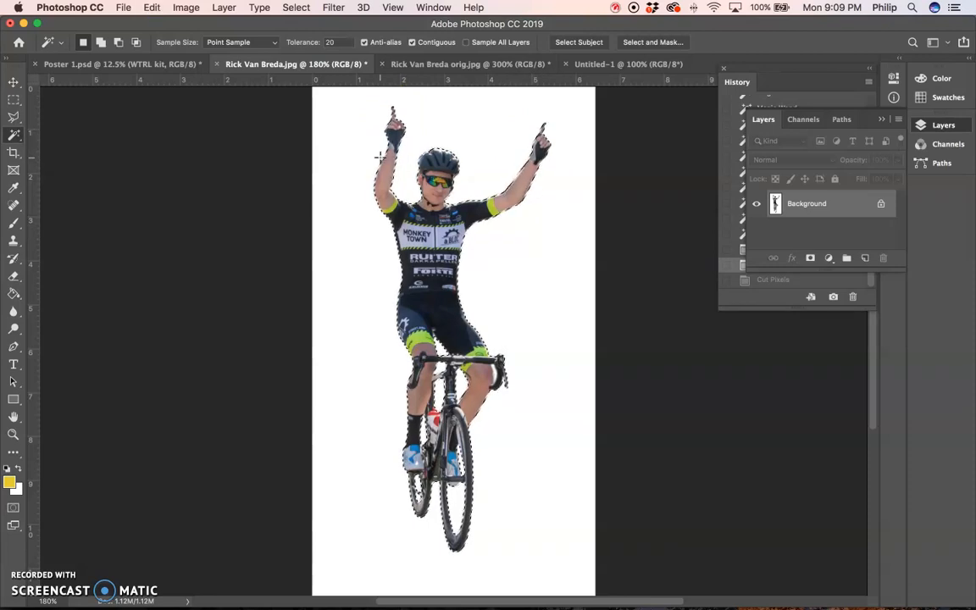
- Paste the cyclist into the Untitled-1 document, accepting the colour profile conversion and turning off further mismatch warnings
left_click(583, 66)
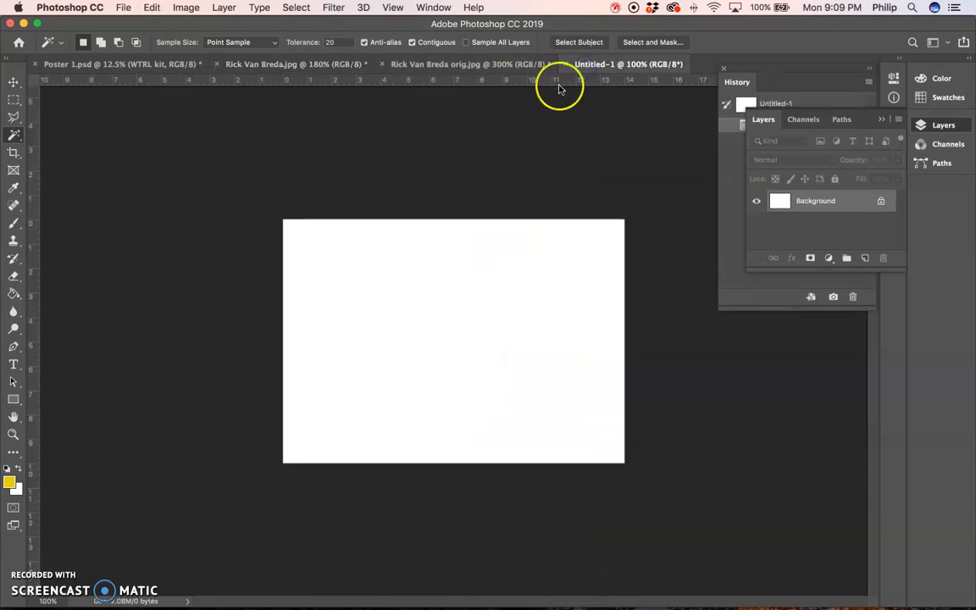
key("super+v")
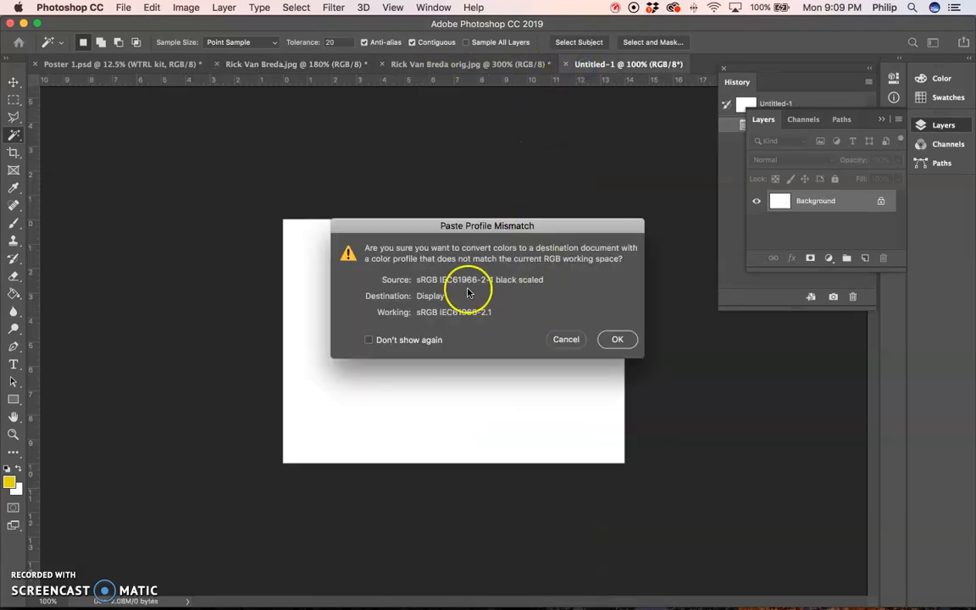
left_click_drag(432, 228, 387, 233)
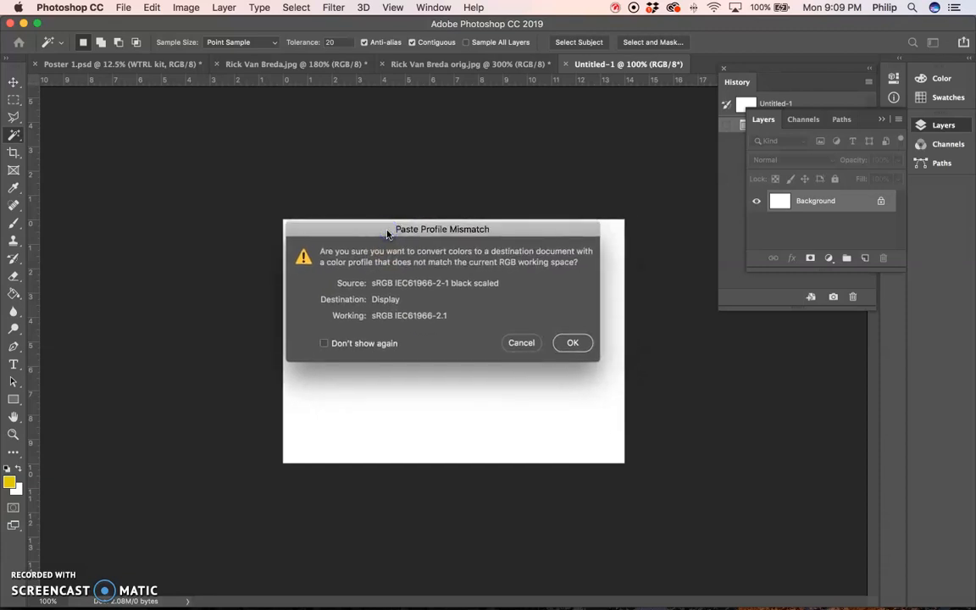
left_click_drag(387, 233, 385, 231)
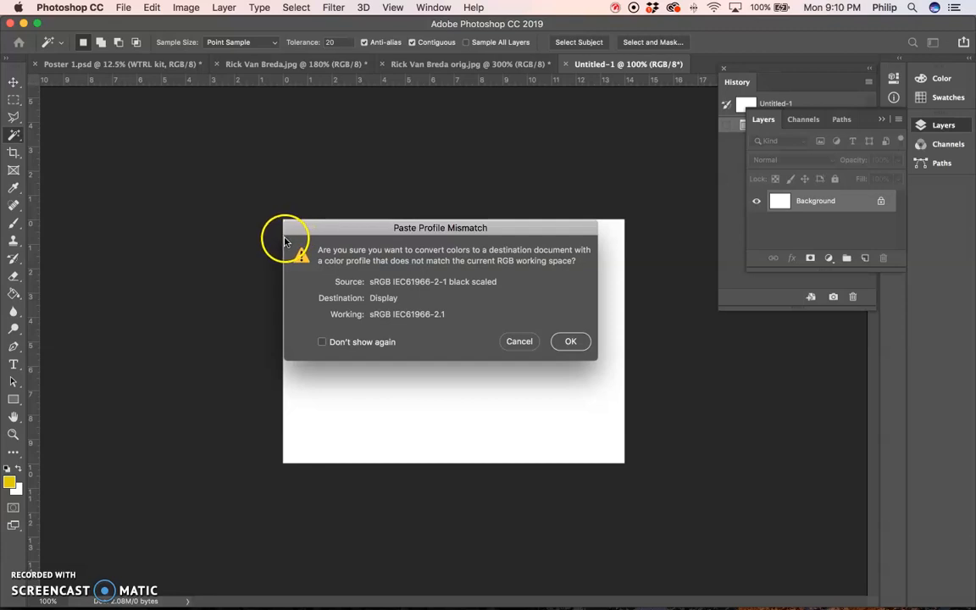
left_click(372, 342)
left_click(568, 341)
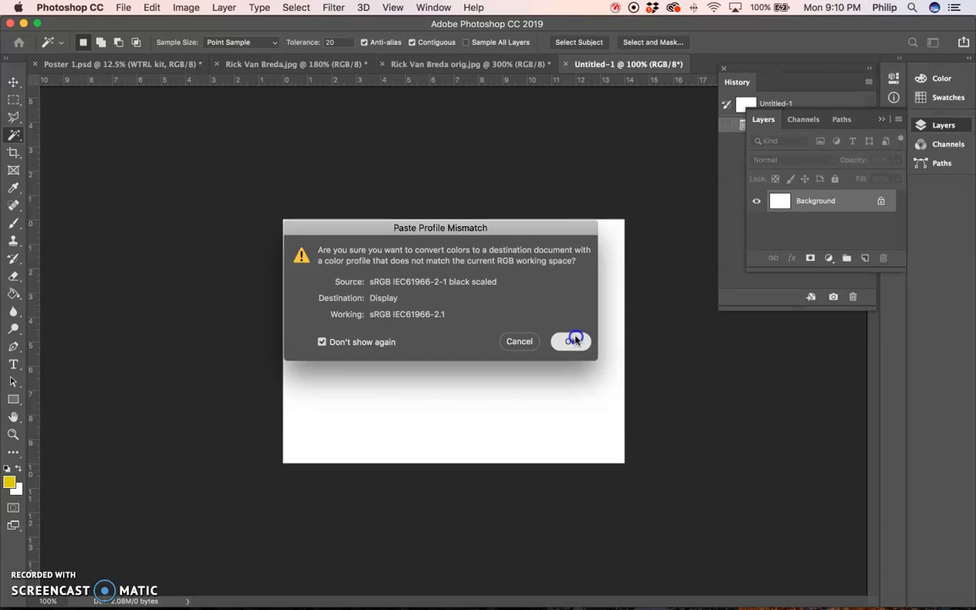
left_click(573, 339)
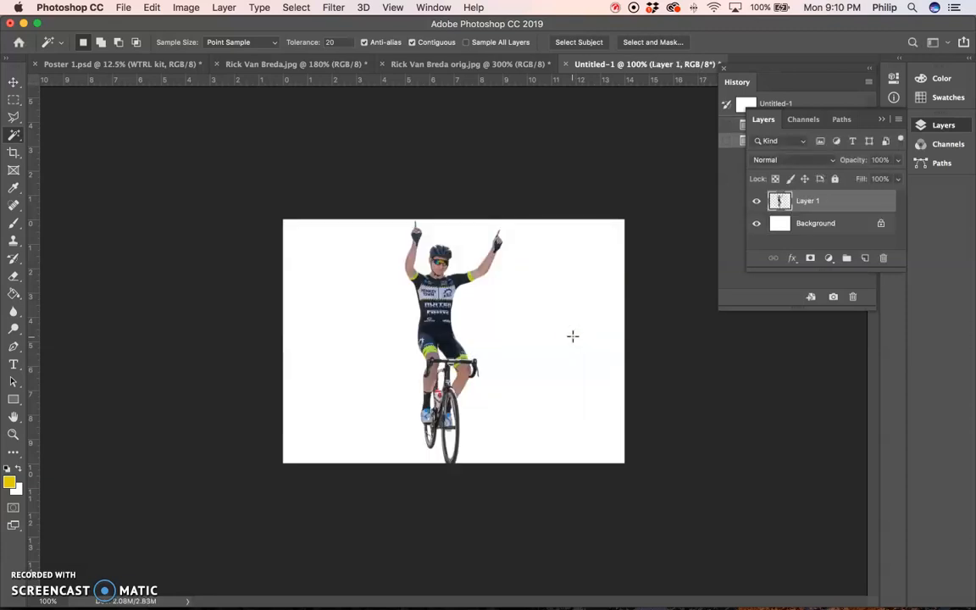
- Scale the pasted cyclist down proportionally to about 9 inches tall with Free Transform, keeping its upper edge at the top of the canvas
key("super+equal")
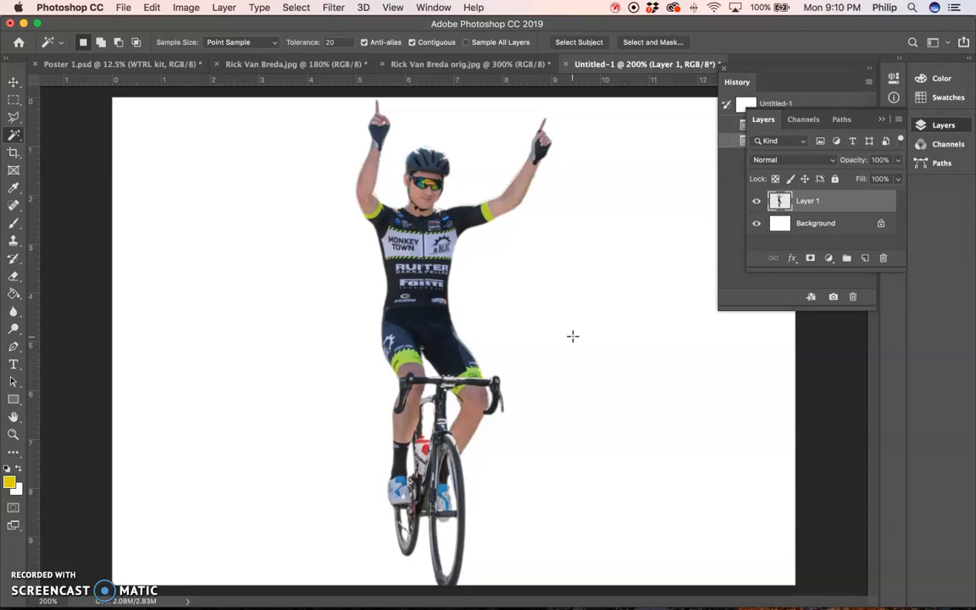
scroll(572, 337, "up", 1)
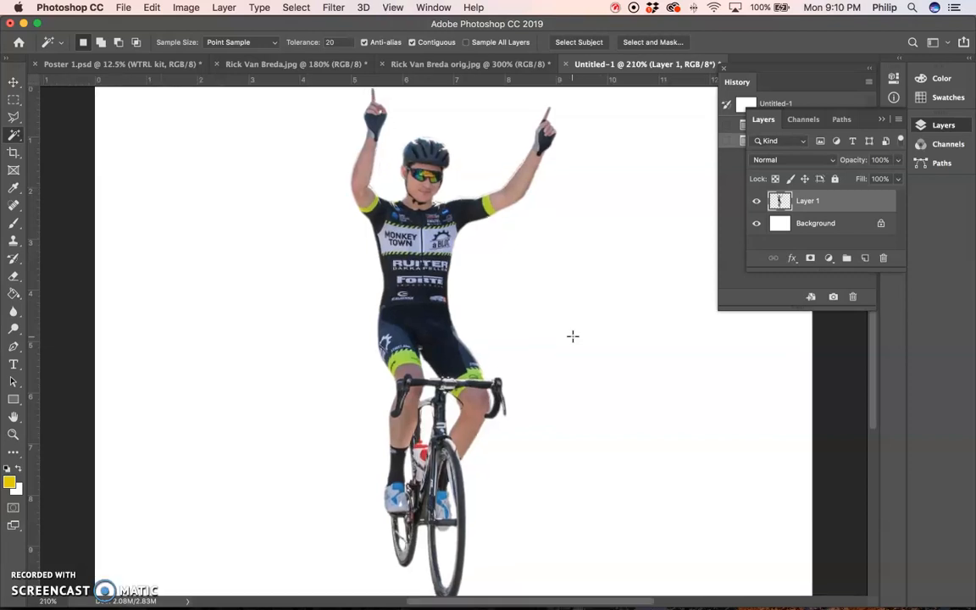
key("super+1")
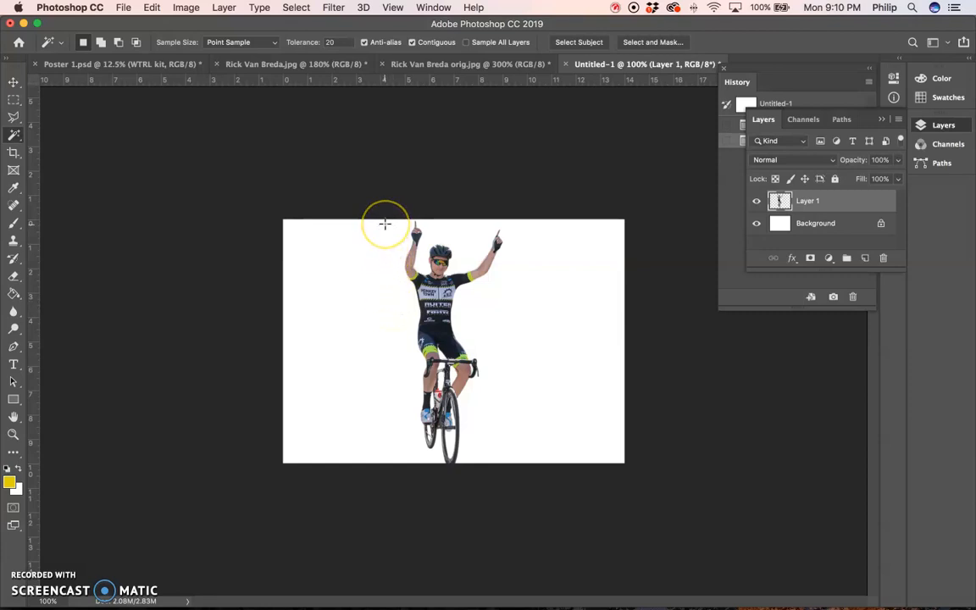
left_click(154, 7)
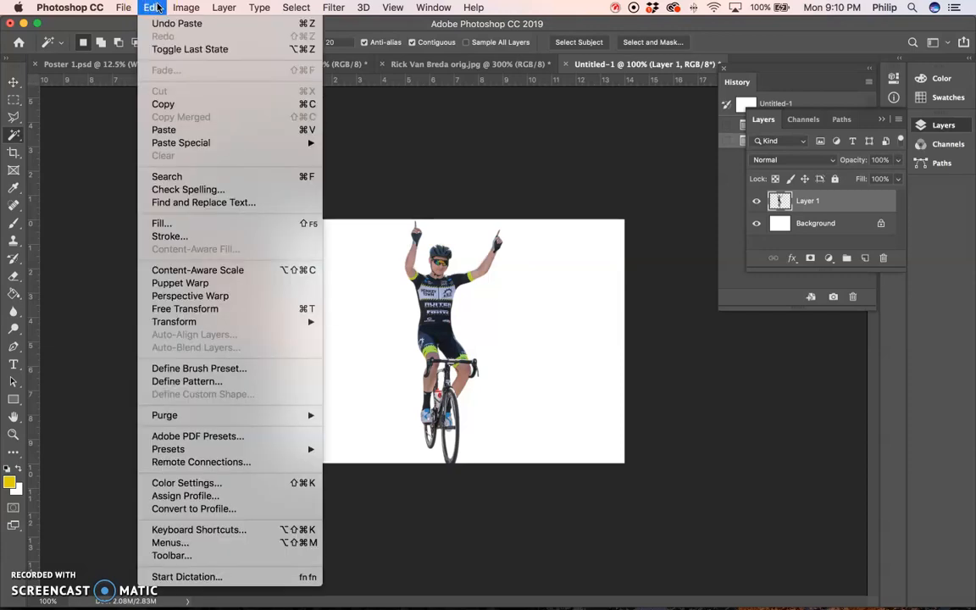
left_click(153, 7)
key("super+t")
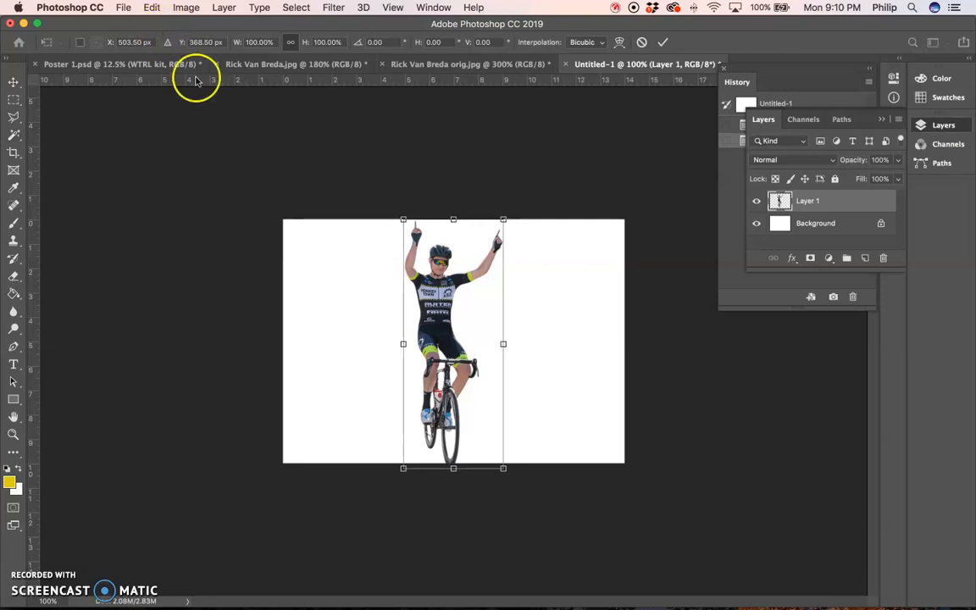
left_click_drag(503, 469, 471, 398)
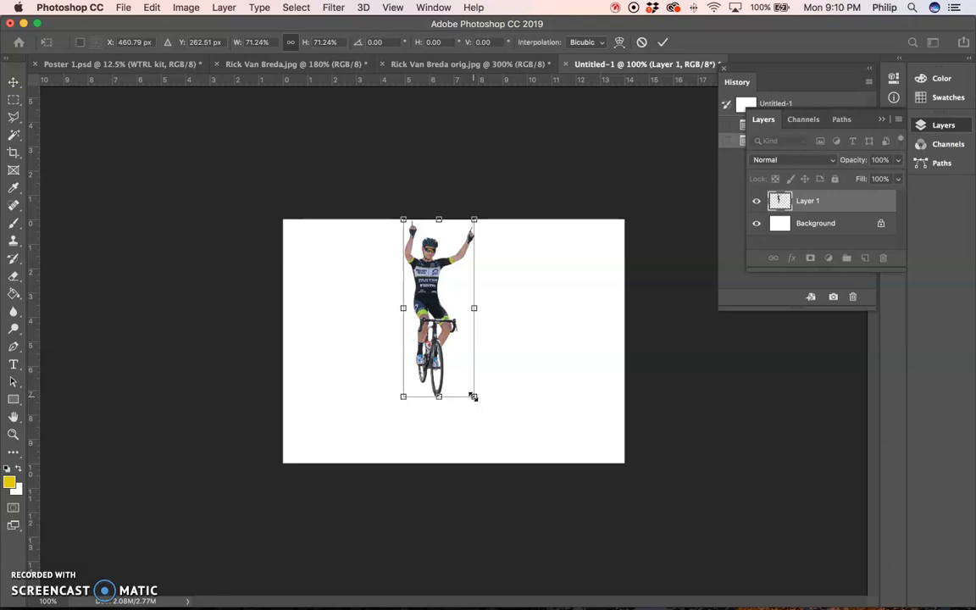
left_click_drag(473, 396, 490, 438)
key("Return")
key("w")
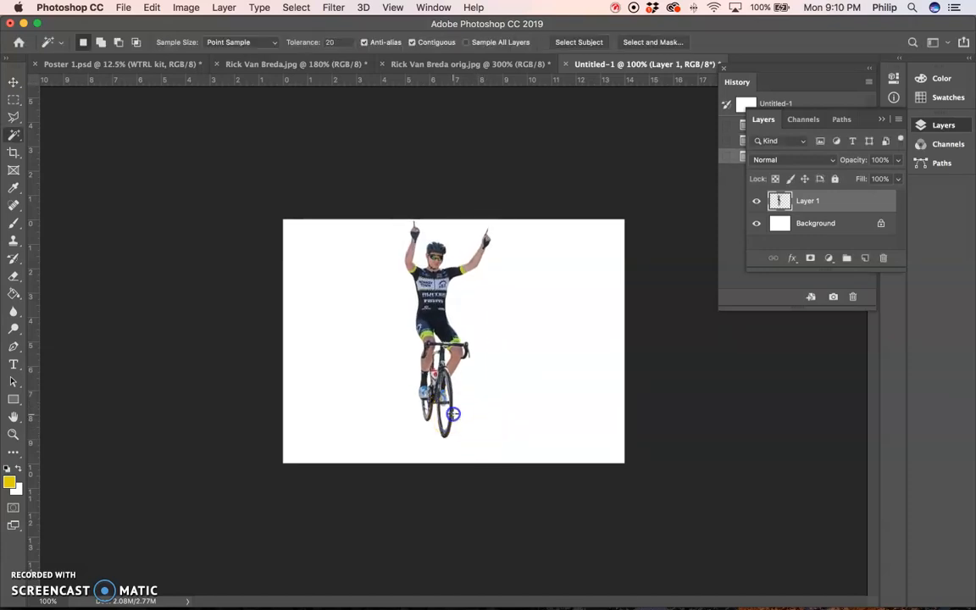
- Move the cyclist to about 7 inches from the canvas's left edge and 0.5 inch from its upper edge
key("v")
left_click_drag(452, 396, 507, 410)
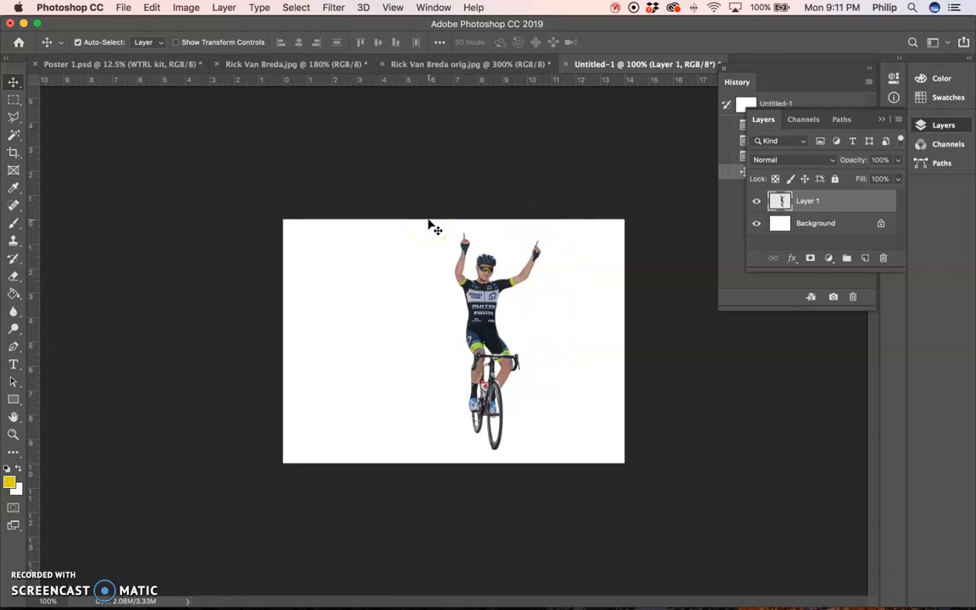
key("super+minus")
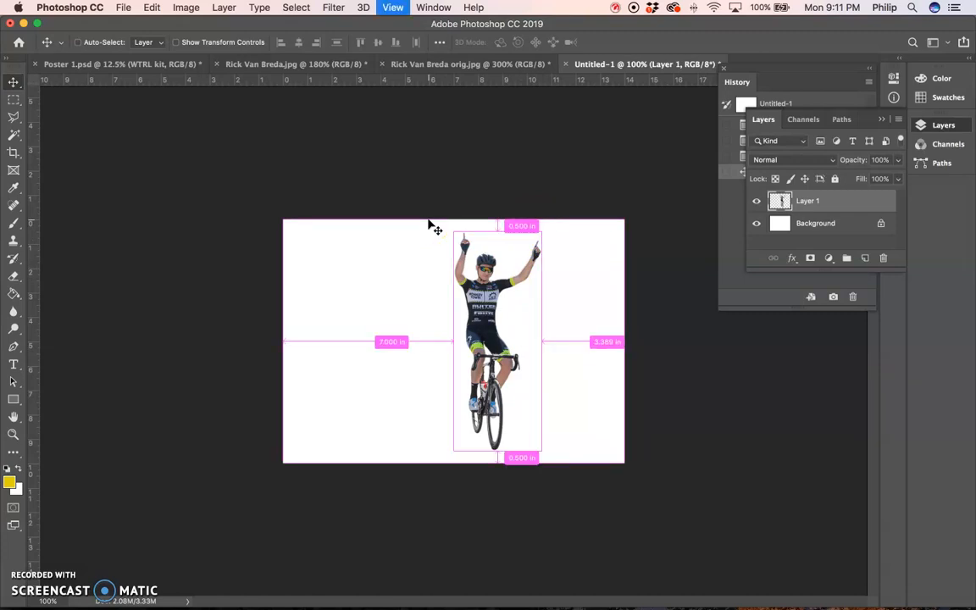
key("super+plus")
key("super+plus")
key("super+minus")
key("super+plus")
key("super+plus")
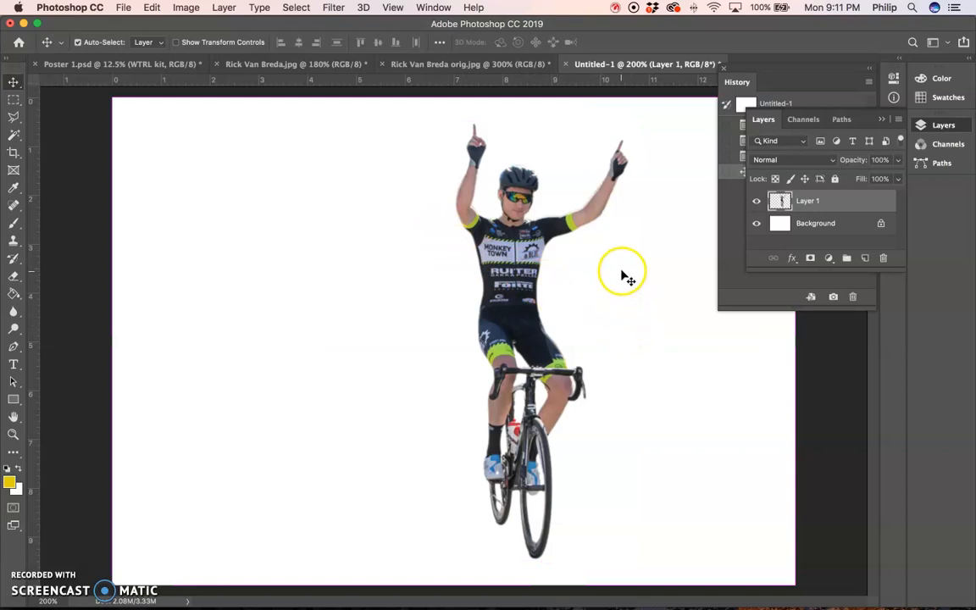
- Select the entire canvas on Layer 1, then copy and paste the cyclist as a second layer
key("w")
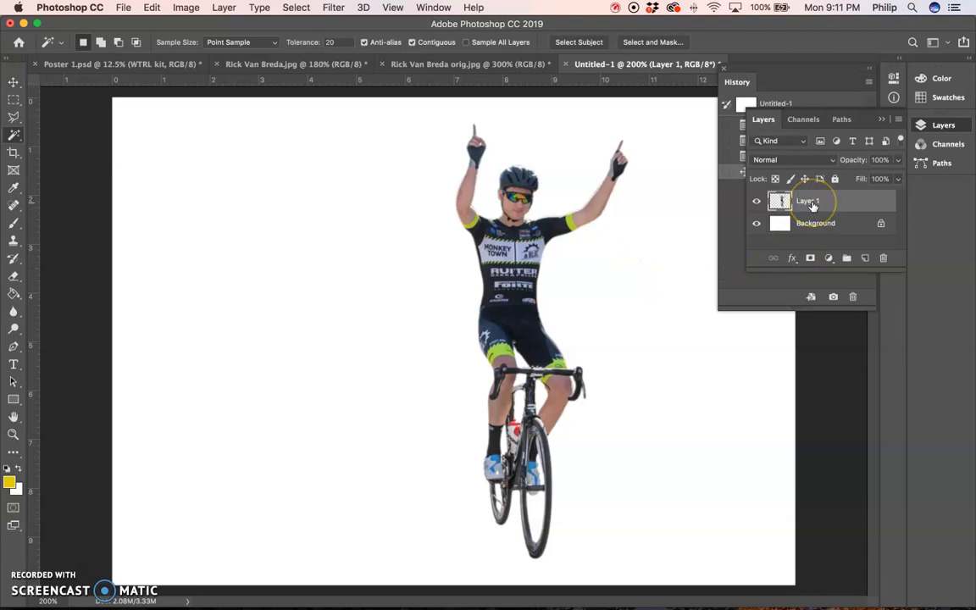
key("super+a")
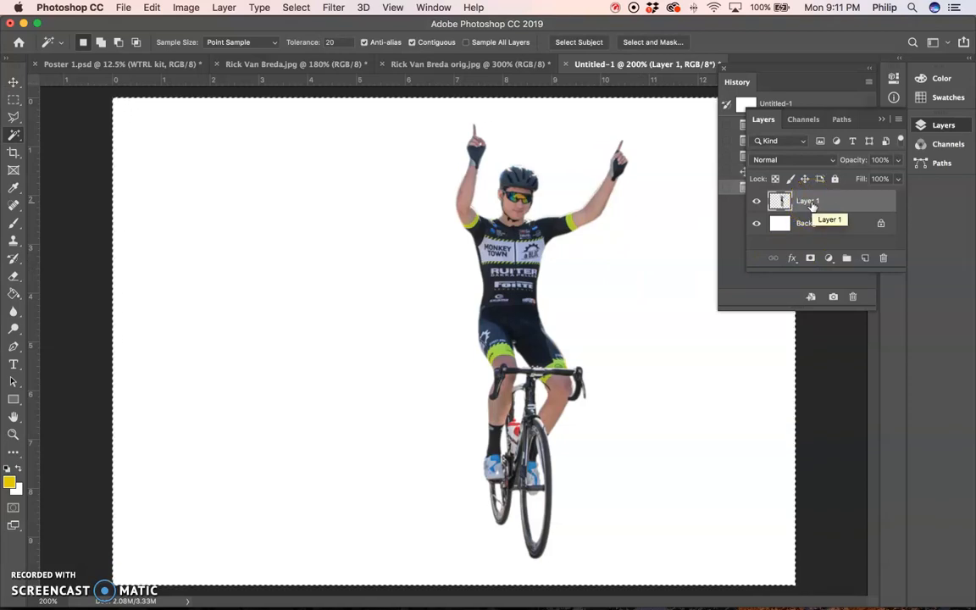
left_click(770, 201)
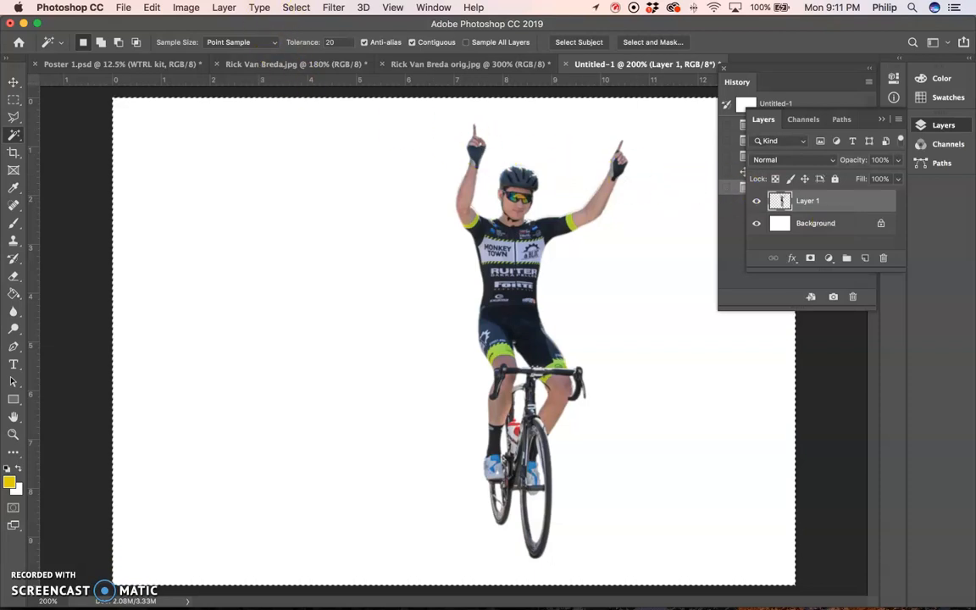
left_click(296, 7)
left_click(296, 24)
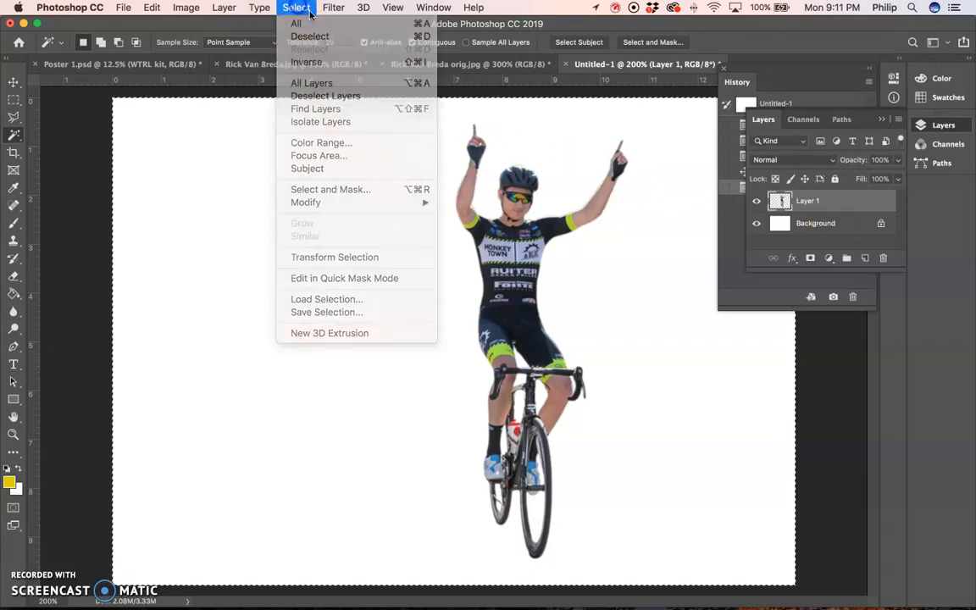
key("super+c")
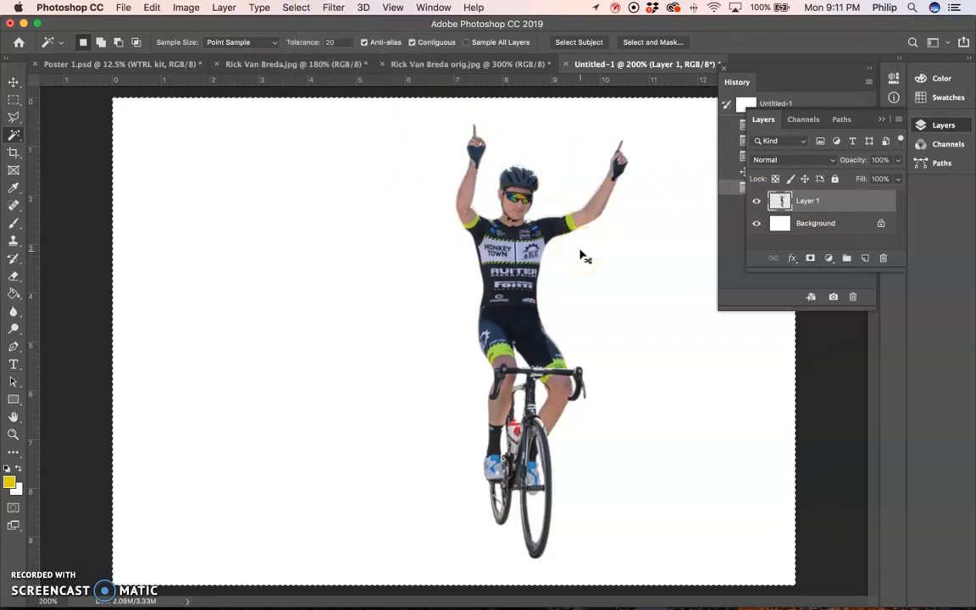
key("super+v")
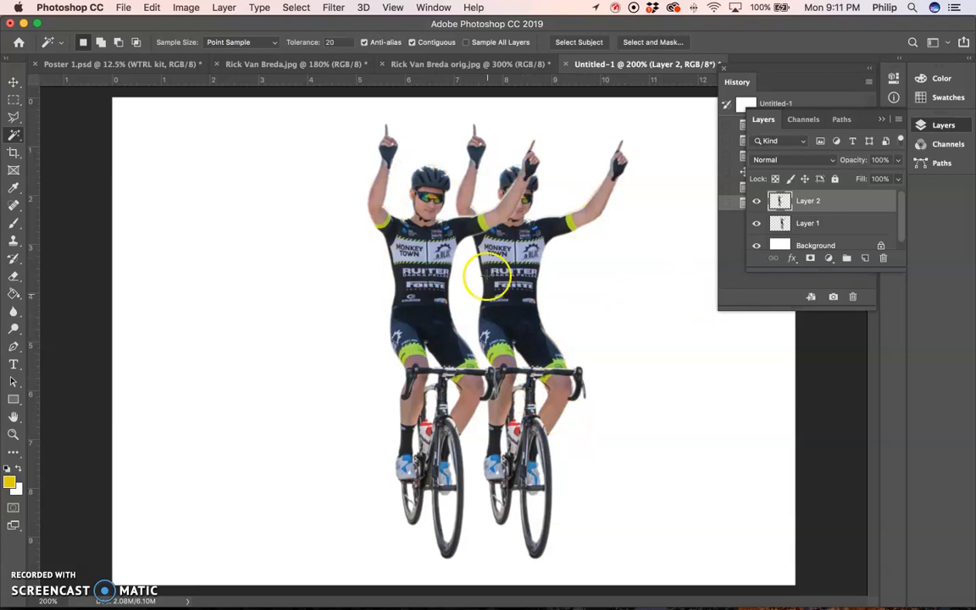
- Rename the pasted copy's layer RICK 2 and the original cyclist's layer RICK 1
double_click(807, 201)
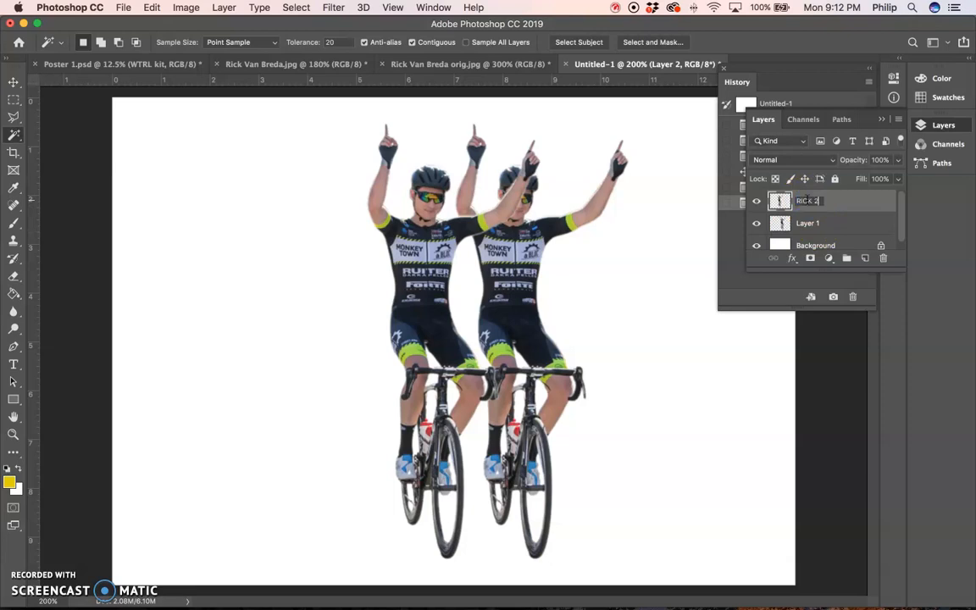
left_click(803, 225)
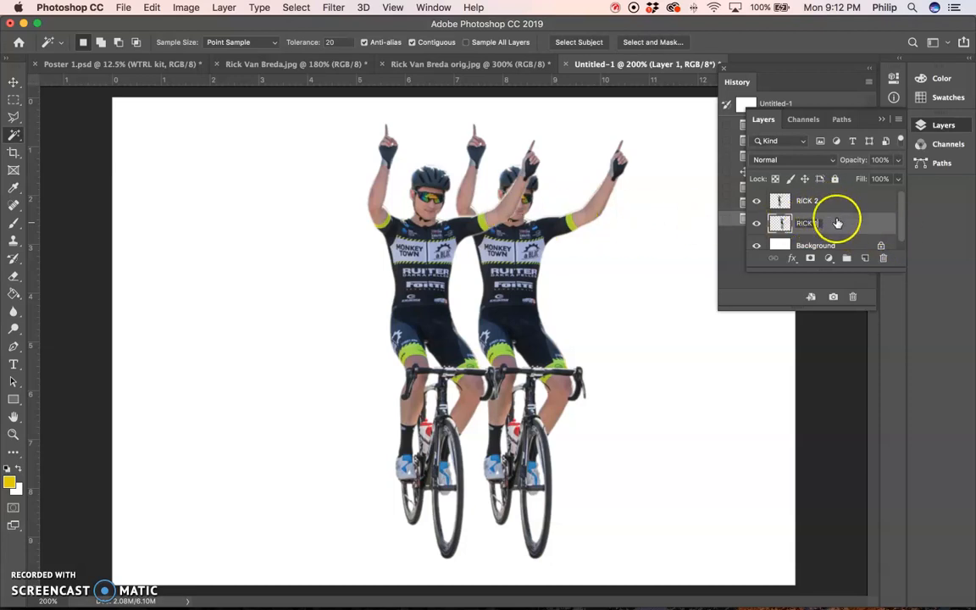
left_click(874, 268)
- Enlarge the layer list and place the RICK 1 layer above RICK 2 in the stacking order
left_click_drag(850, 269, 845, 427)
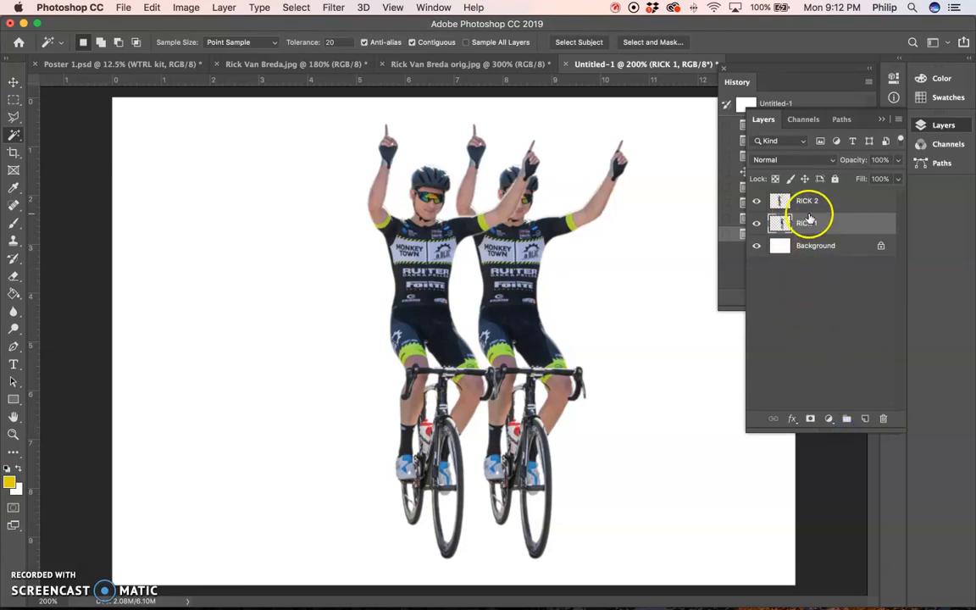
left_click_drag(837, 221, 835, 197)
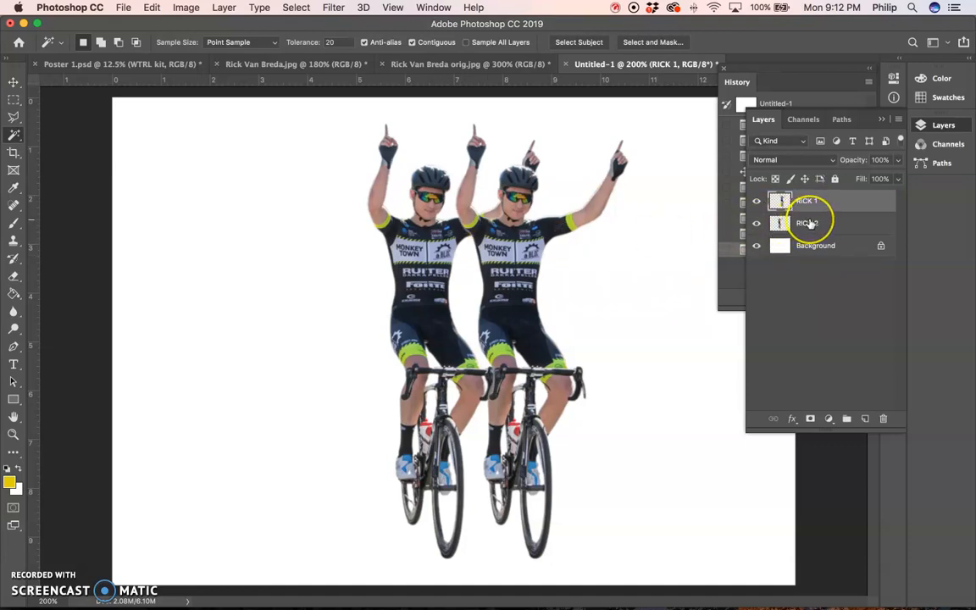
key("super+bracketleft")
key("super+bracketright")
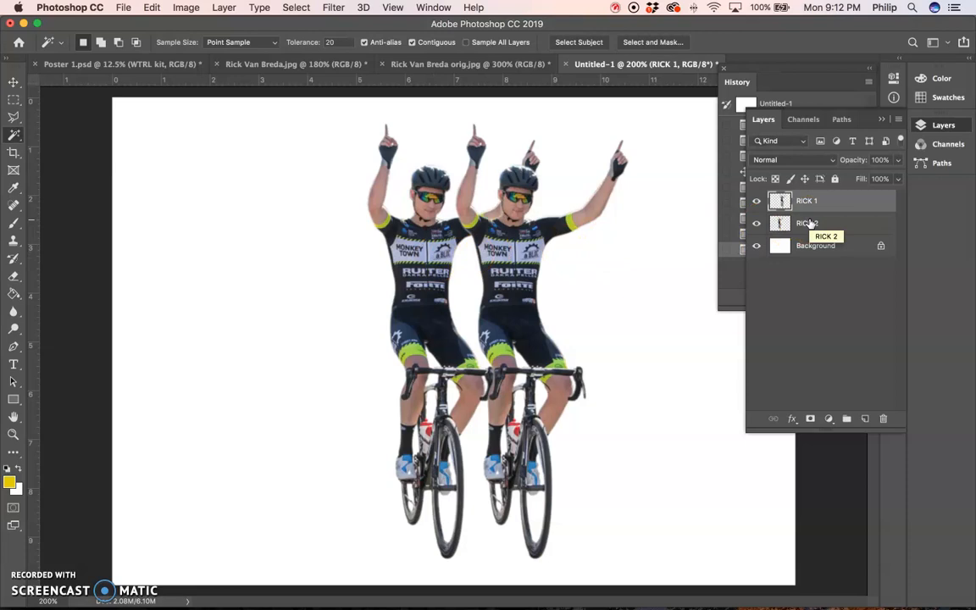
key("super+bracketleft")
key("super+bracketright")
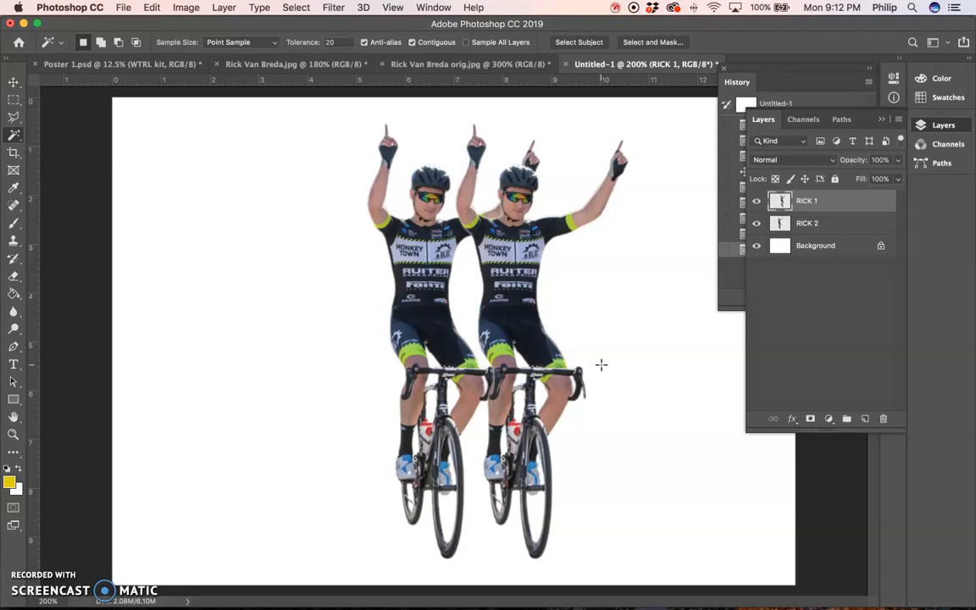
- Scale the RICK 2 cyclist proportionally to about 90% and place its centre at about X 469 px, Y 318 px
key("super+t")
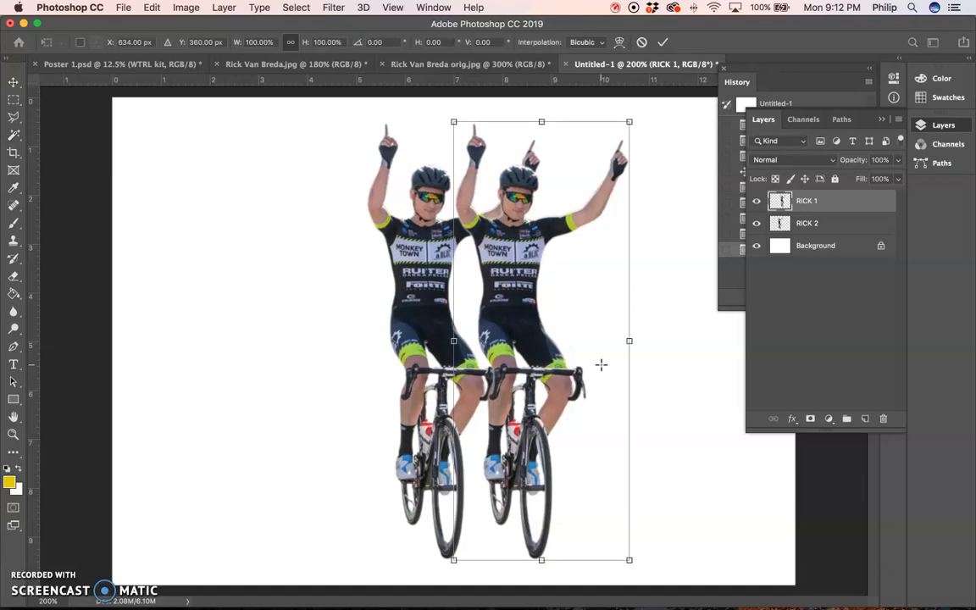
left_click(809, 223)
left_click(831, 223)
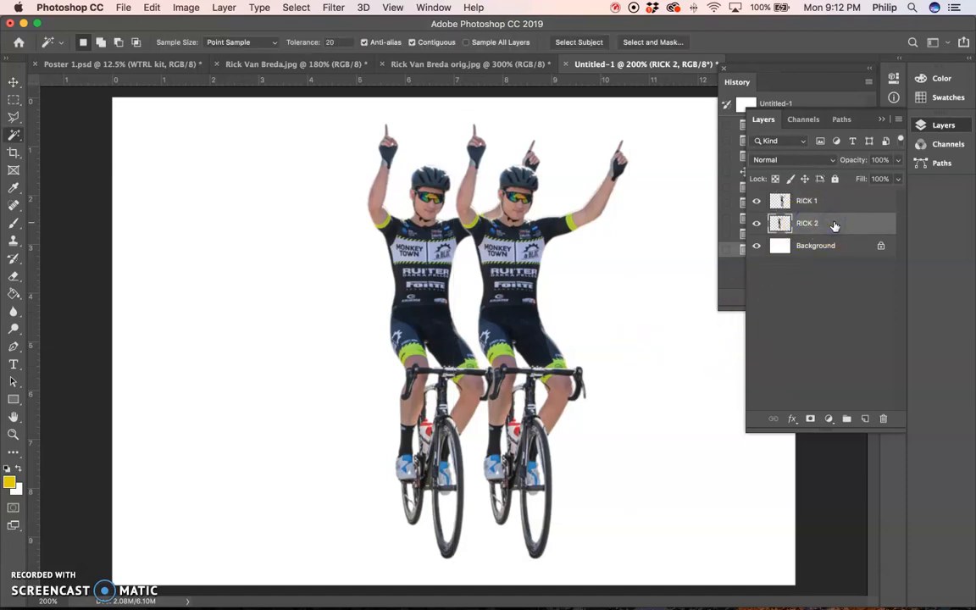
key("super+t")
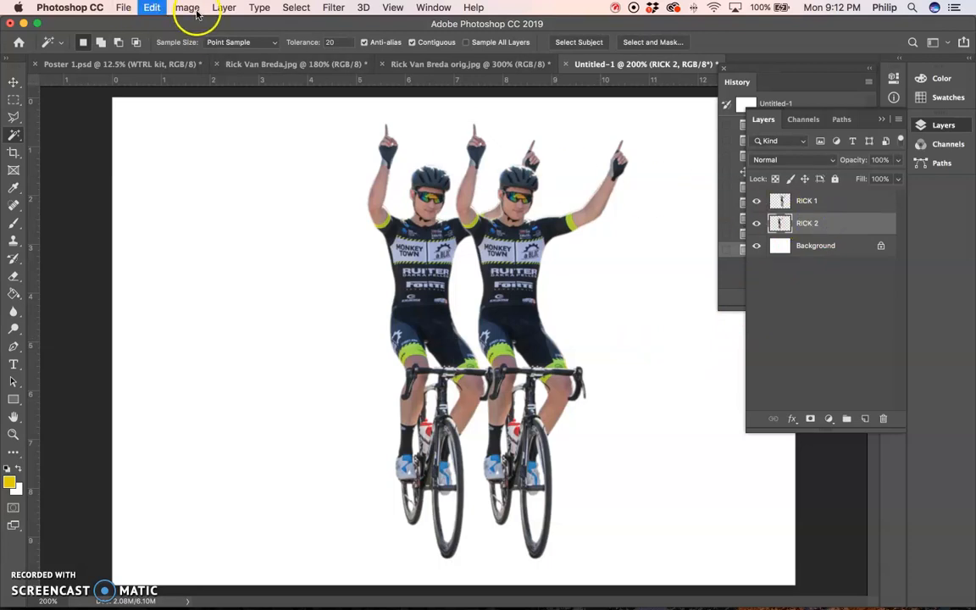
left_click(151, 8)
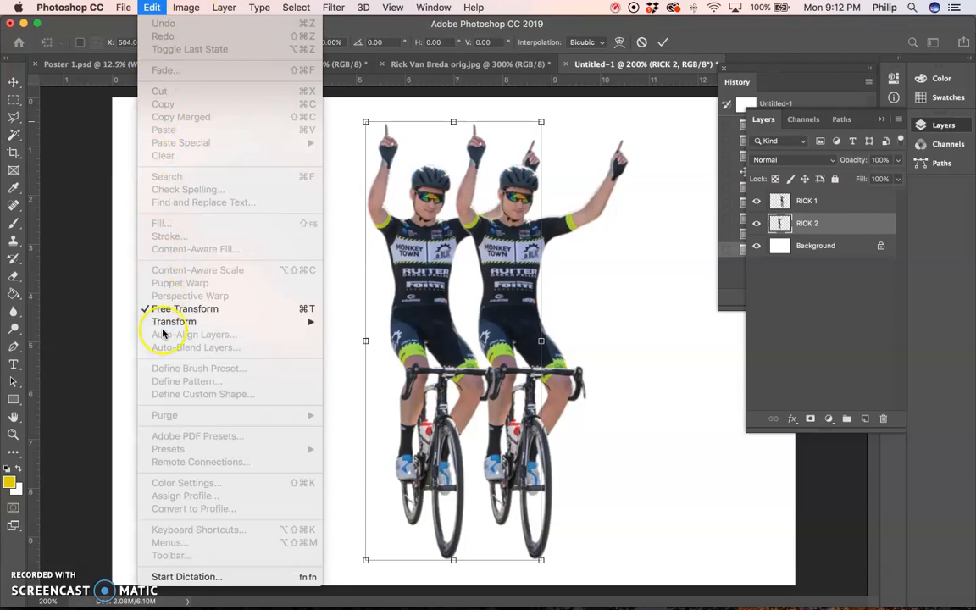
mouse_move(166, 327)
left_click(664, 153)
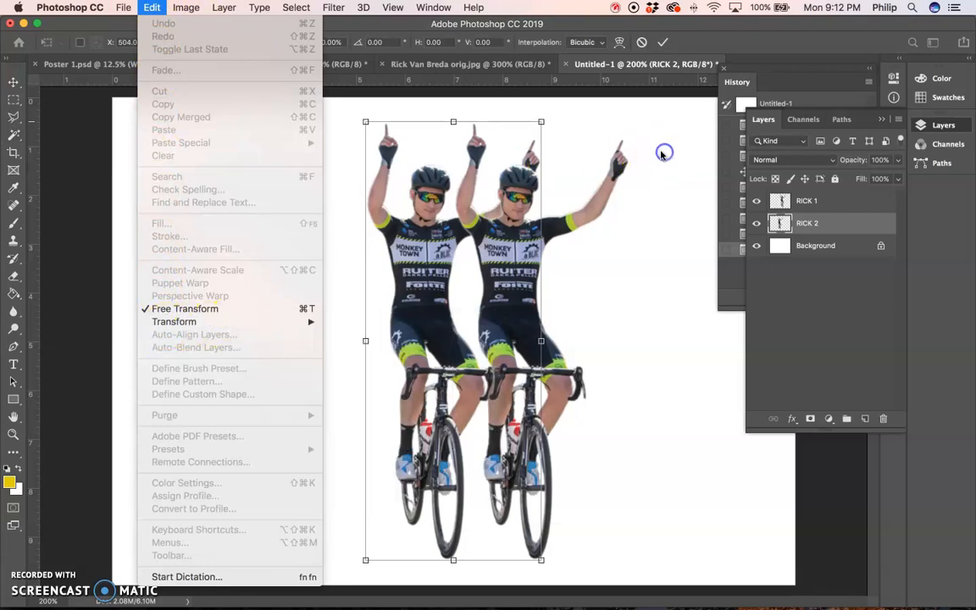
left_click_drag(541, 121, 534, 168)
left_click_drag(427, 246, 429, 202)
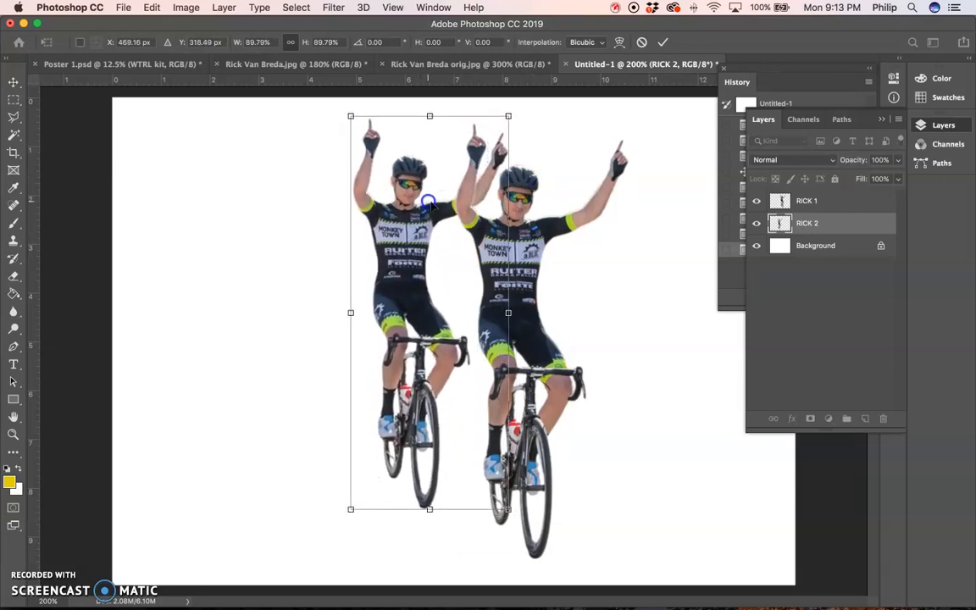
key("Return")
key("w")
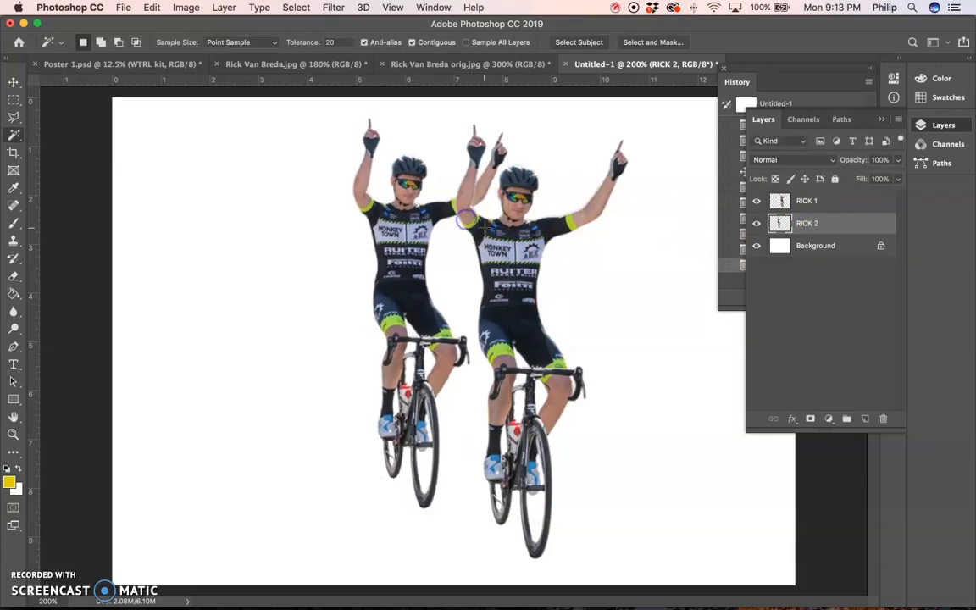
- Move the RICK 1 cyclist about 0.3 inch down the canvas
left_click(809, 201)
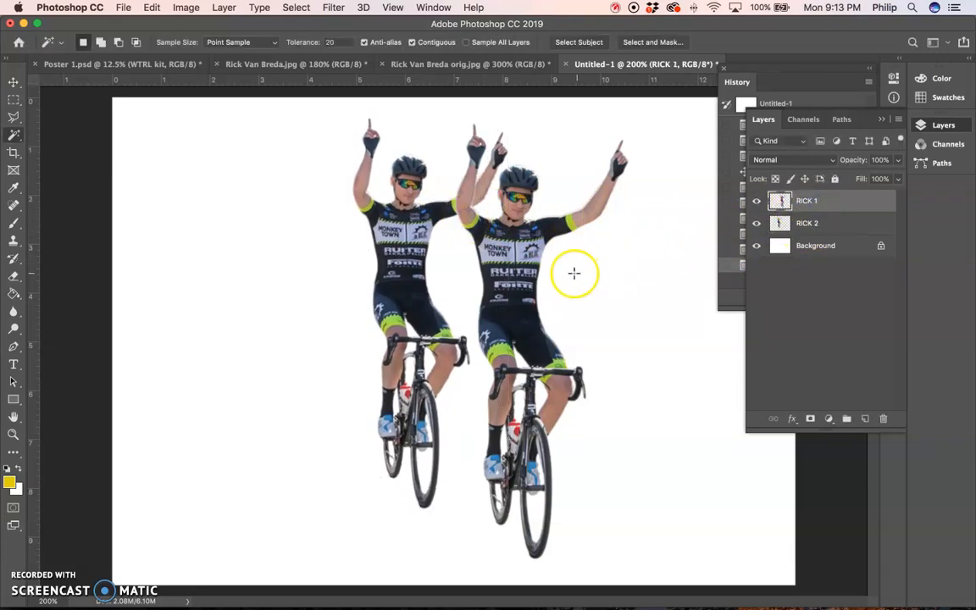
key("v")
left_click_drag(549, 278, 523, 302)
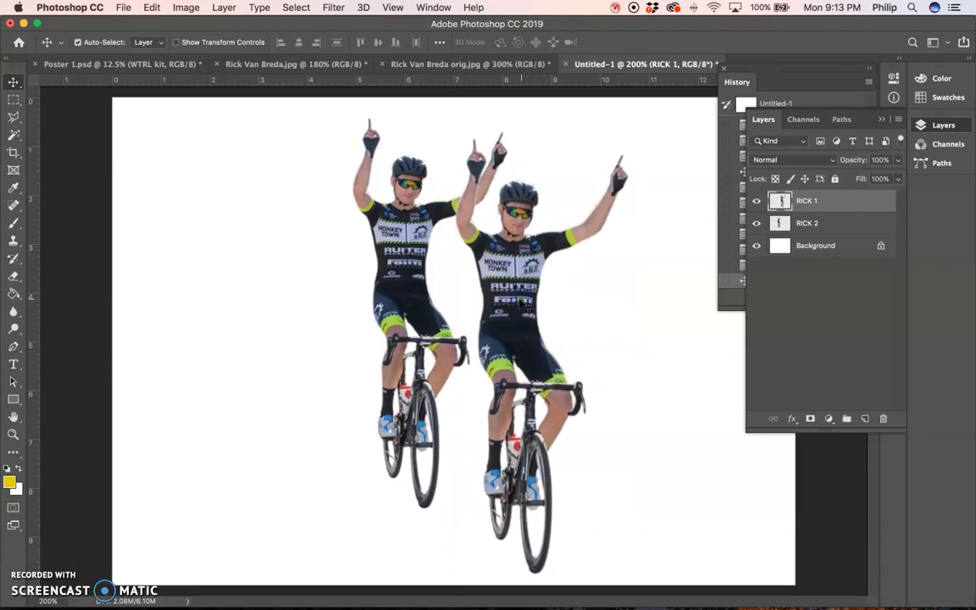
- Shrink the RICK 2 cyclist further and place it about 4.9 inches from the canvas's left edge and 0.8 inch from its upper edge
left_click(838, 227)
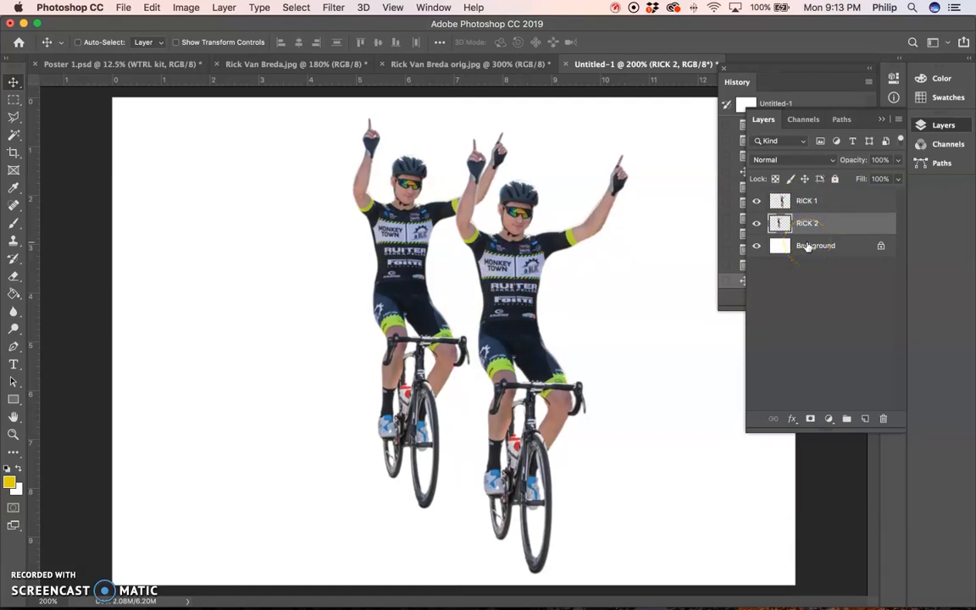
key("super+t")
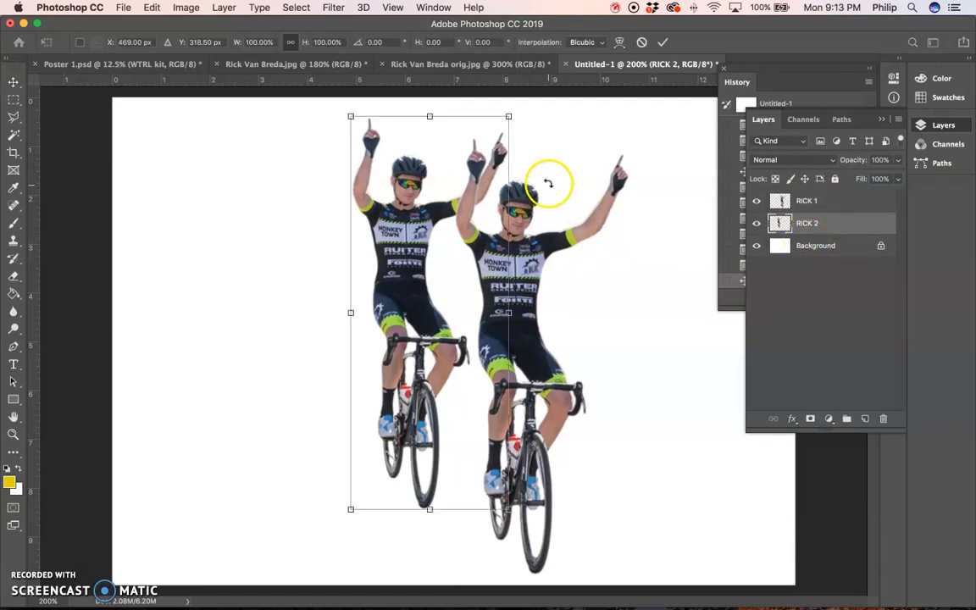
left_click_drag(507, 116, 497, 152)
left_click_drag(431, 241, 431, 228)
key("Return")
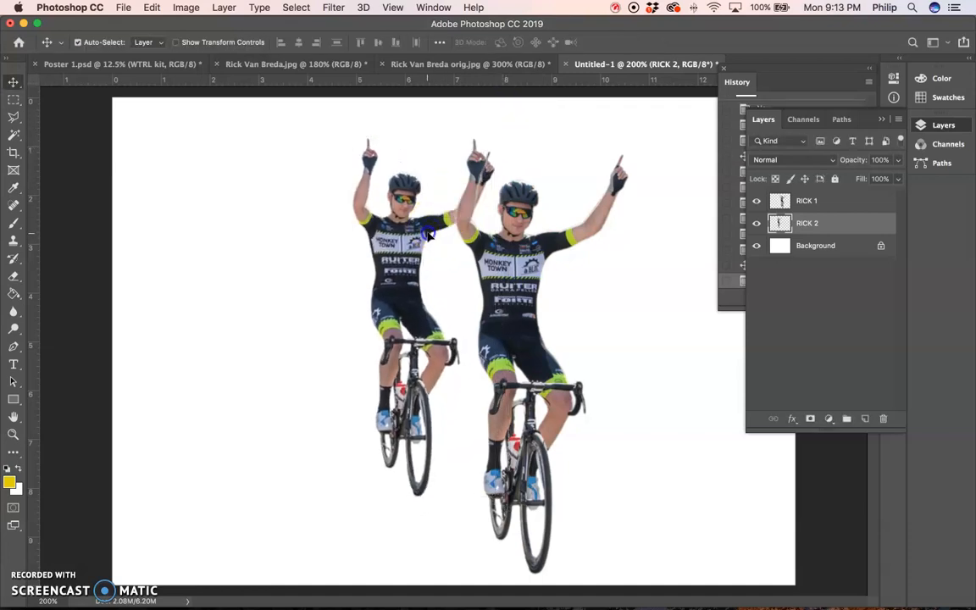
- Select the entire canvas on RICK 2, then copy and paste the cyclist as a third cyclist layer
key("super+a")
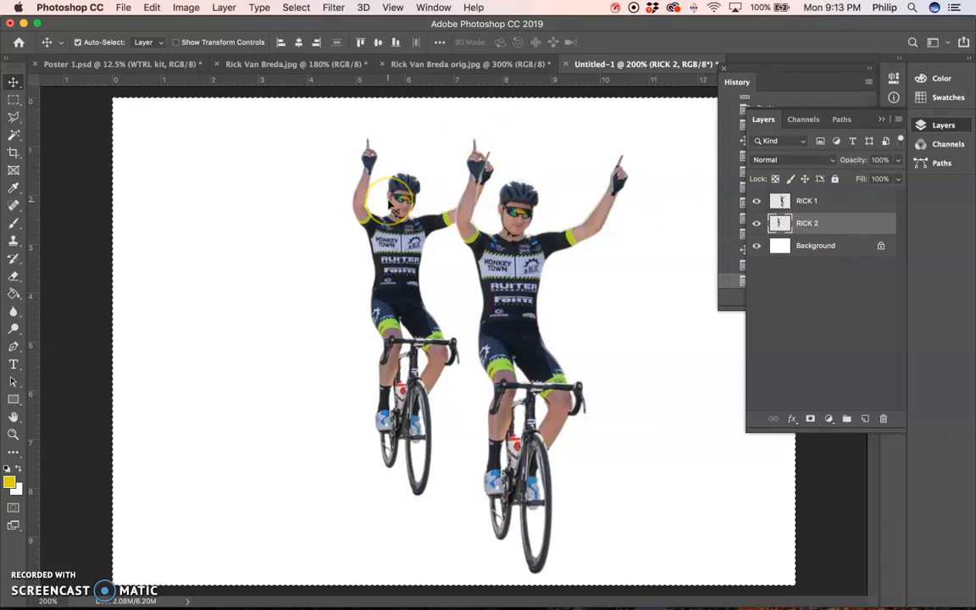
left_click(181, 8)
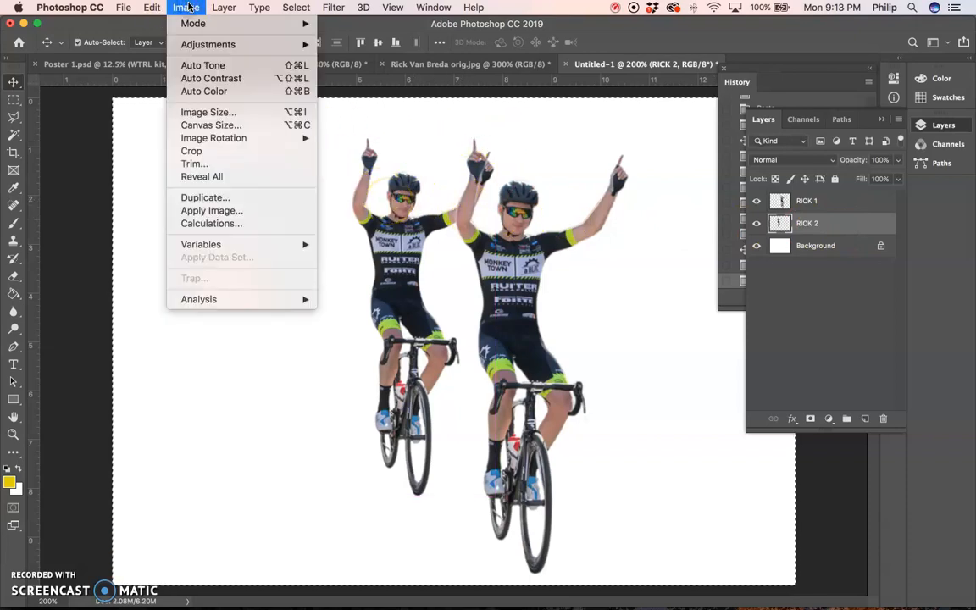
left_click(188, 6)
left_click(297, 7)
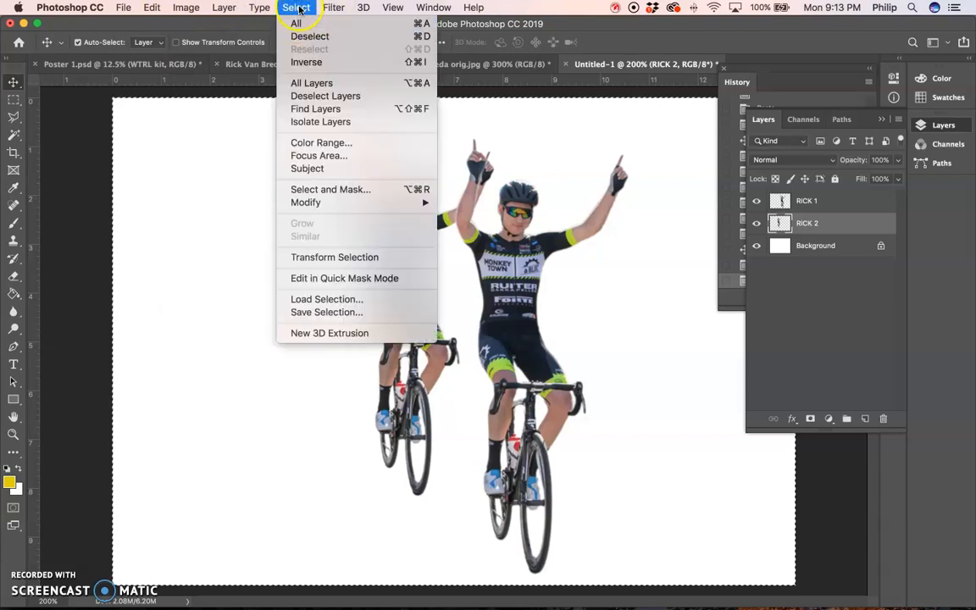
left_click(296, 23)
left_click(185, 8)
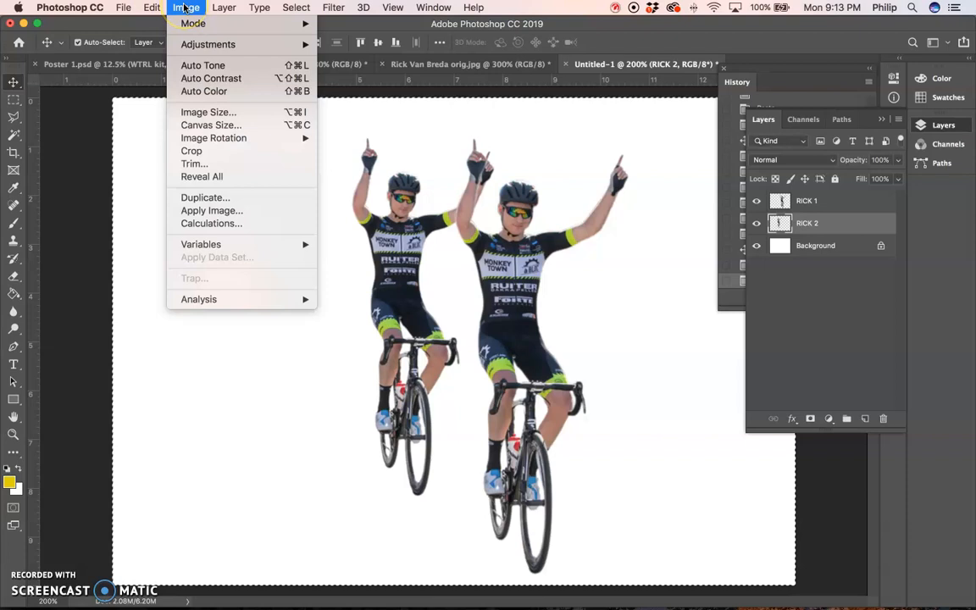
left_click(154, 8)
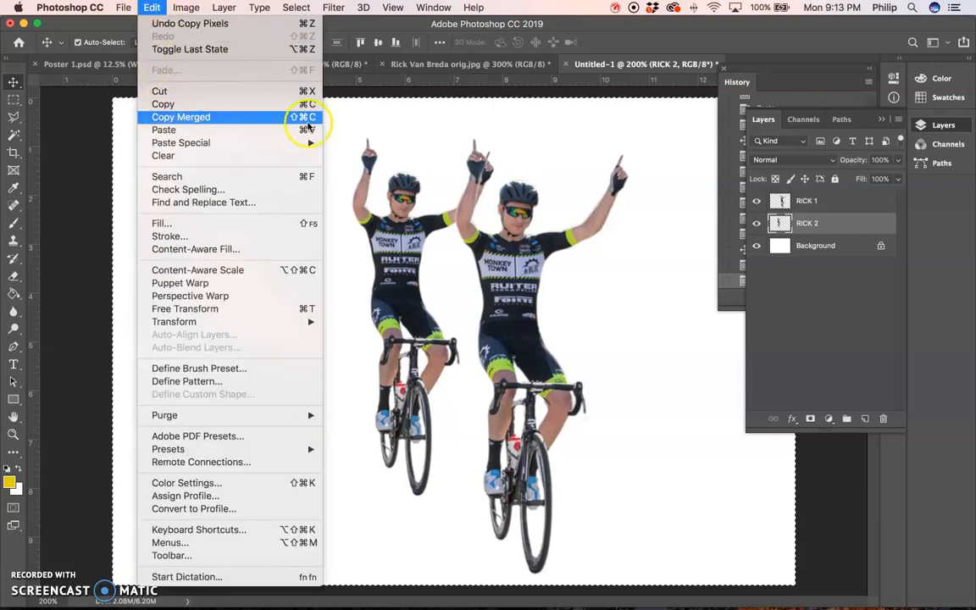
left_click(664, 291)
key("alt")
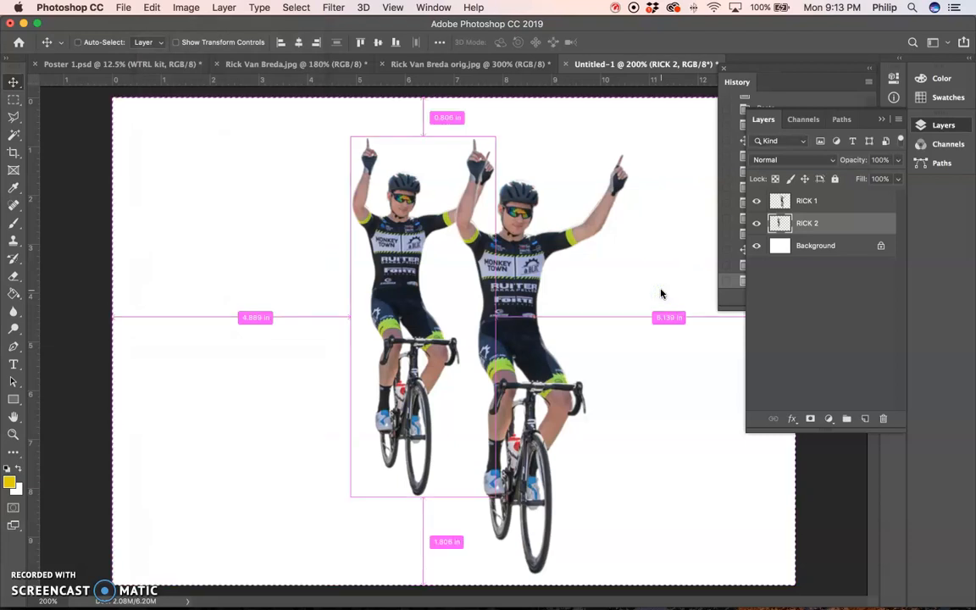
key("super+c")
key("super+v")
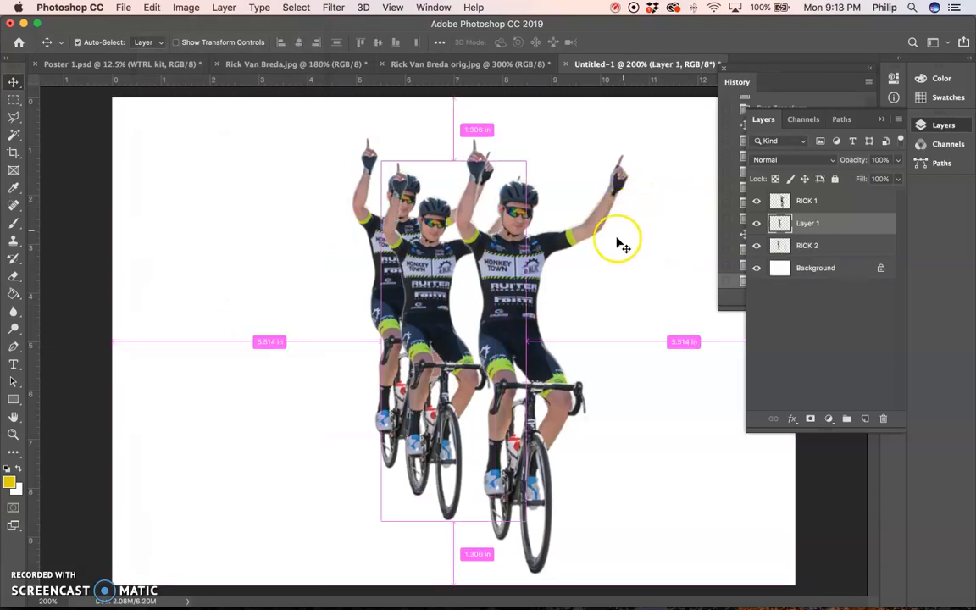
- Move the third cyclist to the upper left of the RICK 2 cyclist and shrink it to about 5.4 inches tall
left_click_drag(439, 314, 292, 243)
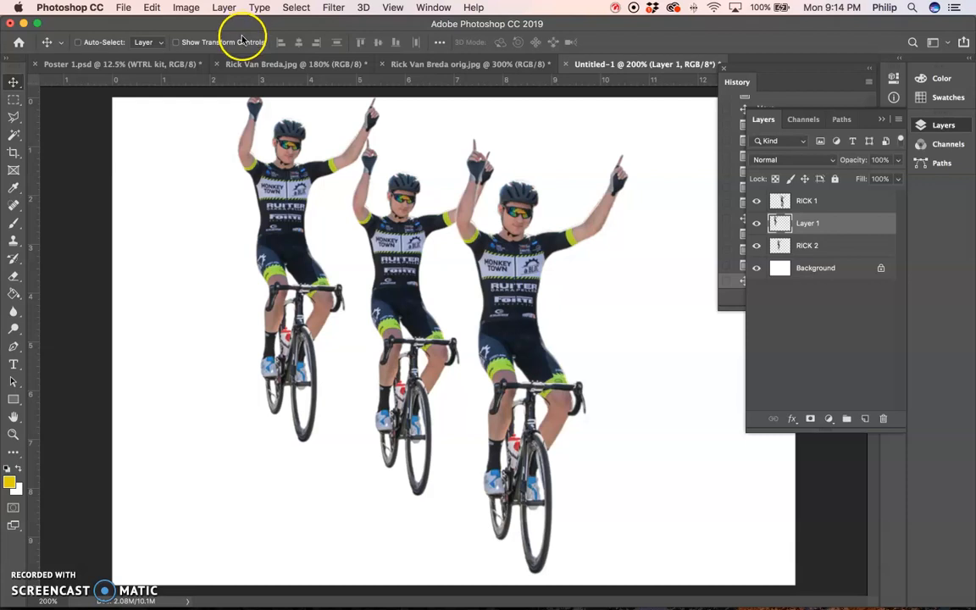
key("super+t")
left_click_drag(380, 442, 342, 392)
double_click(338, 392)
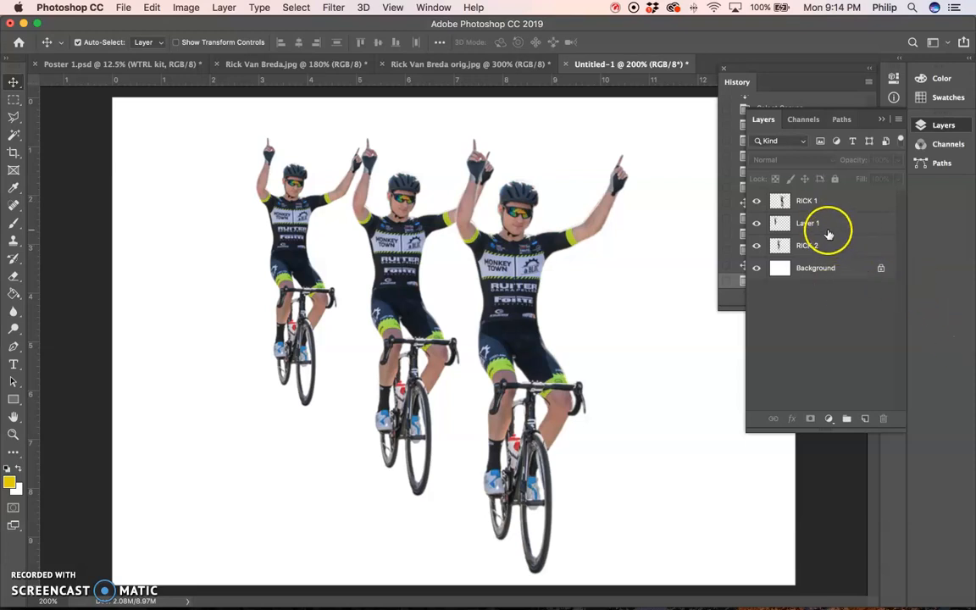
left_click(28, 582)
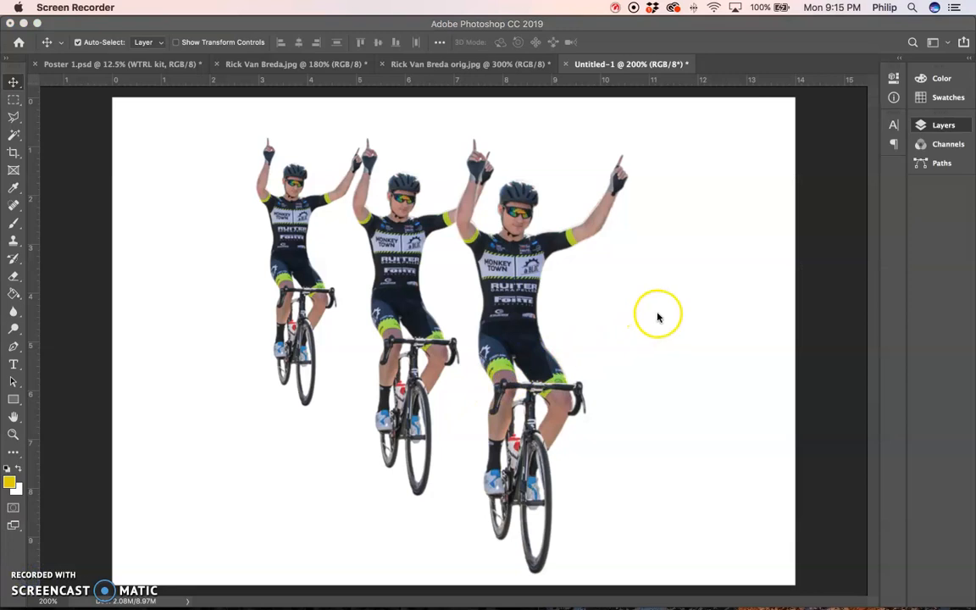
left_click(767, 153)
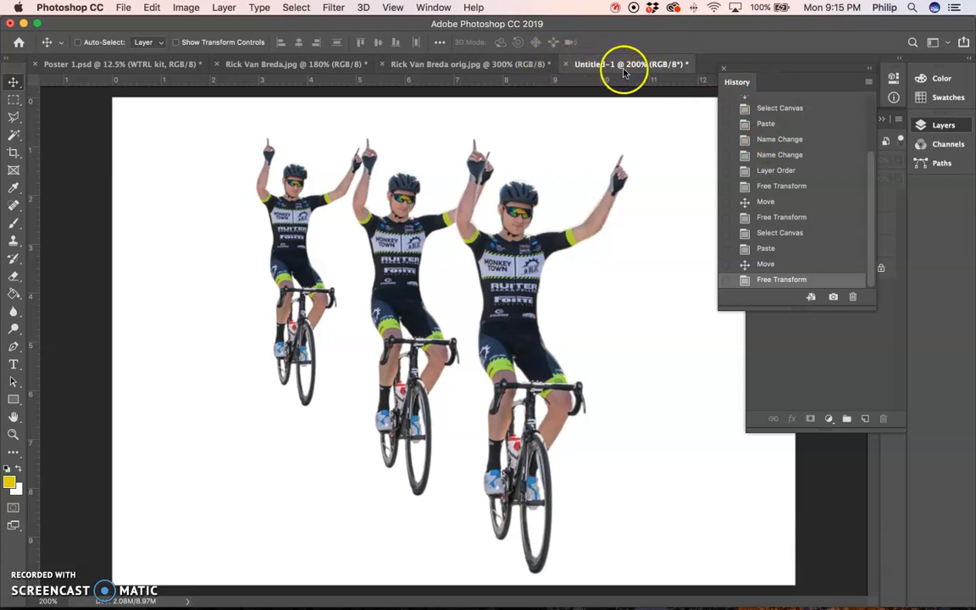
- Save the document as CUTOUT DEMO.psd in the Tutorial Videos folder, in Photoshop format with layers and maximum compatibility
key("super+s")
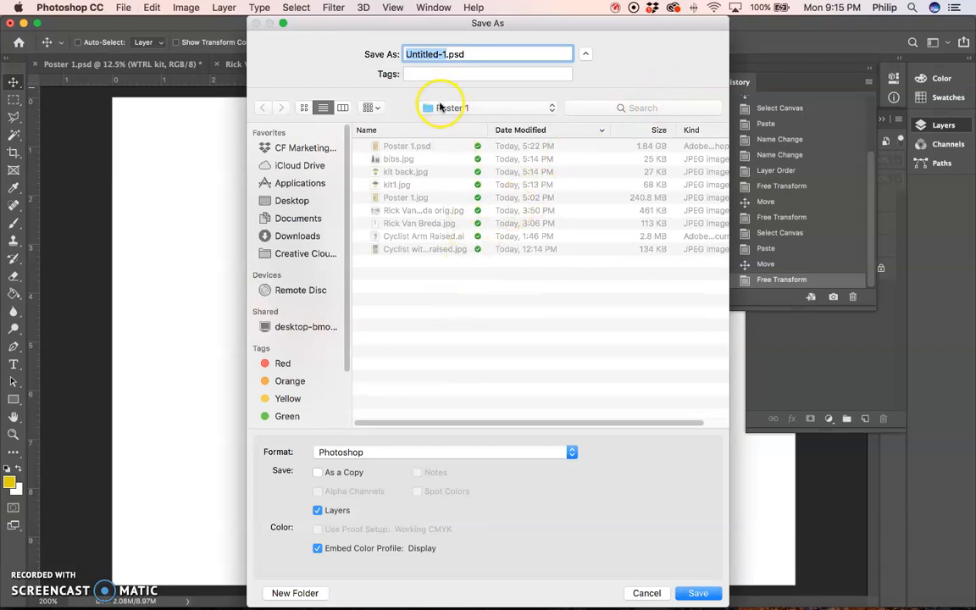
left_click(448, 109)
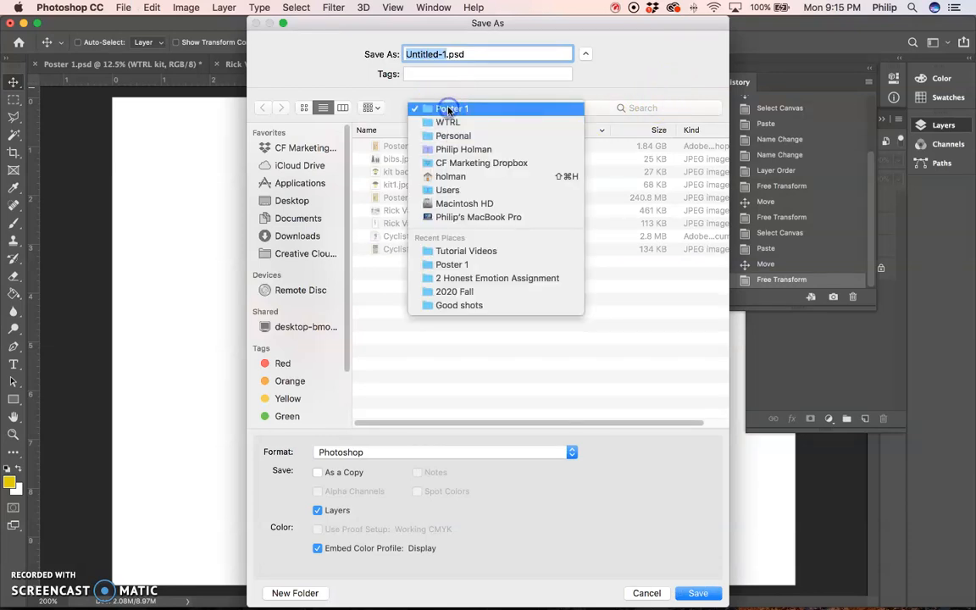
left_click(453, 251)
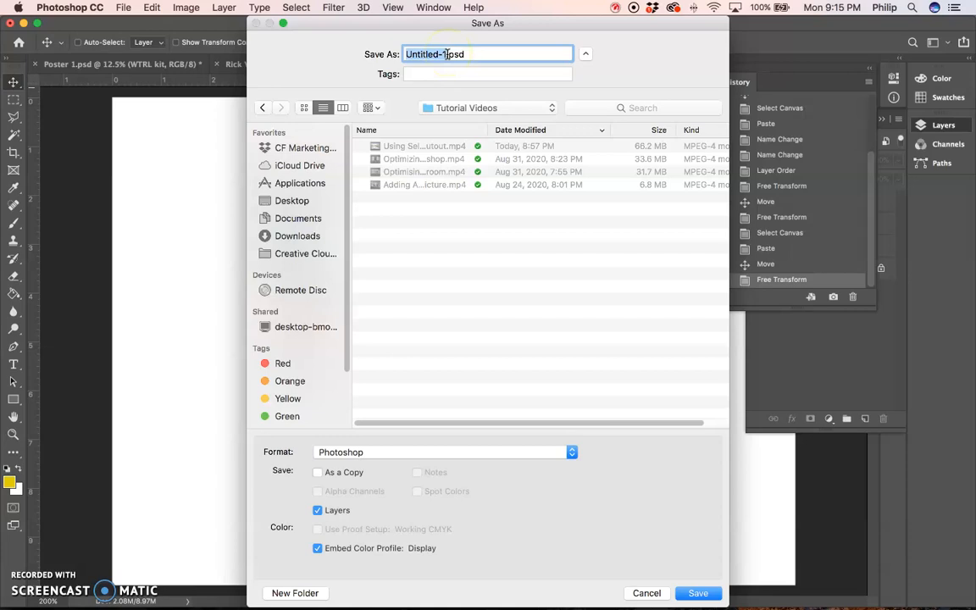
type("CUTOUT DEMO")
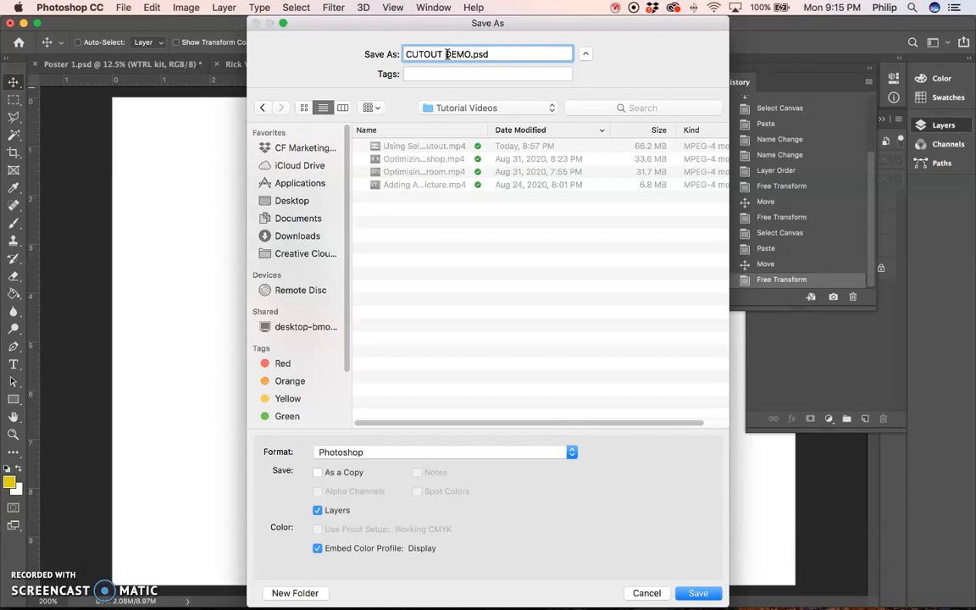
key("Return")
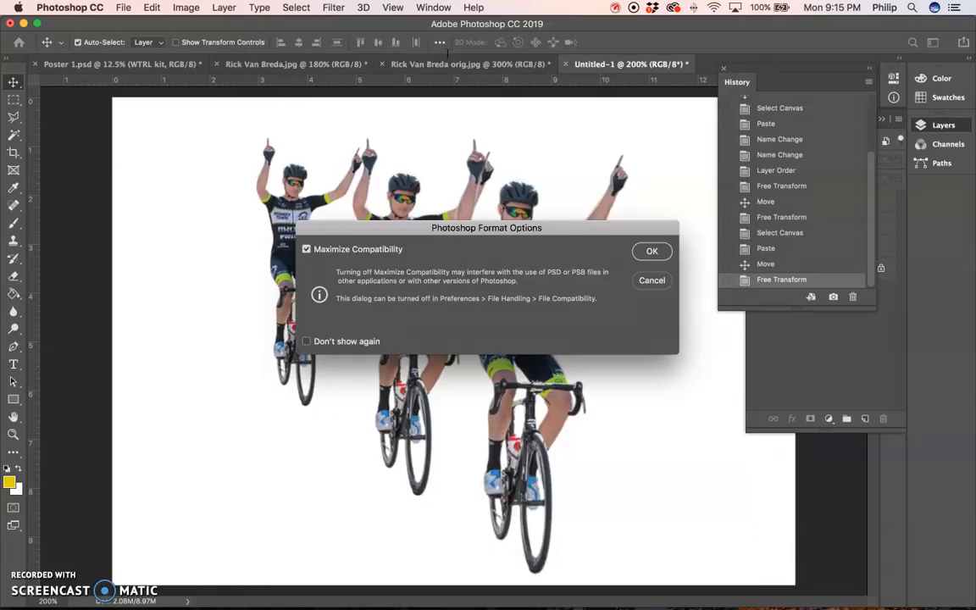
key("Return")
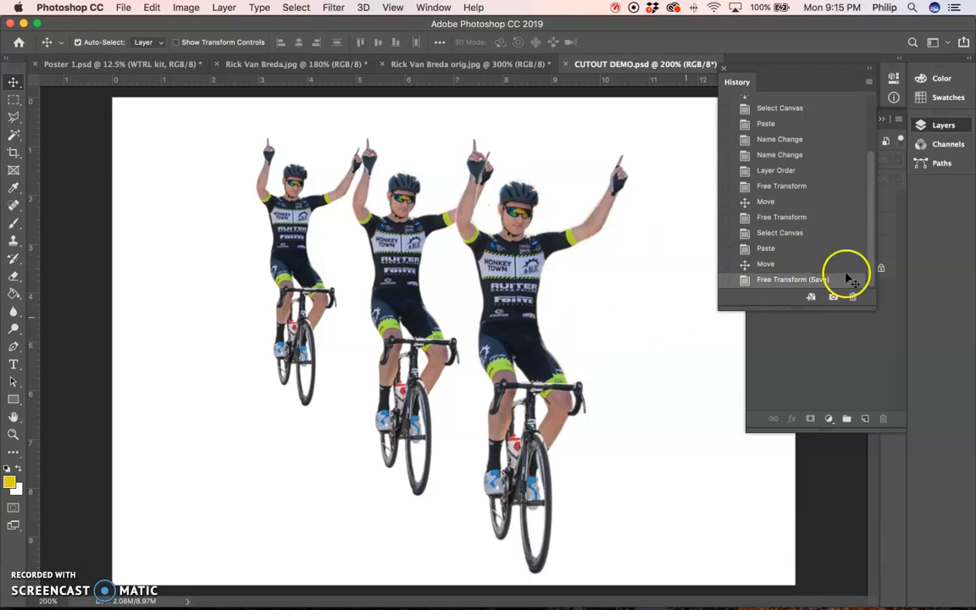
- Place Layer 1 below RICK 2 in the stacking order and rename it RICK 3
left_click(885, 322)
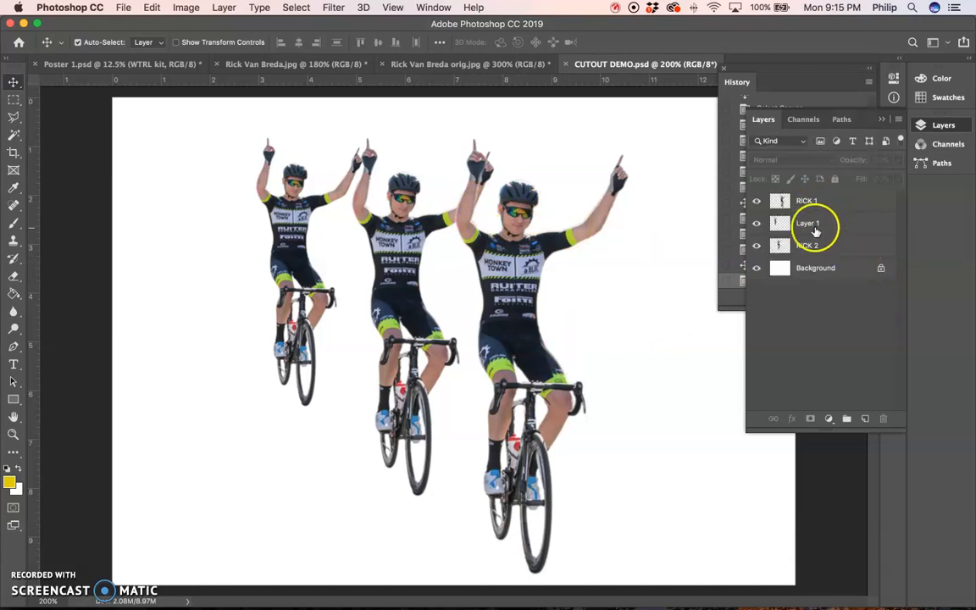
left_click(813, 224)
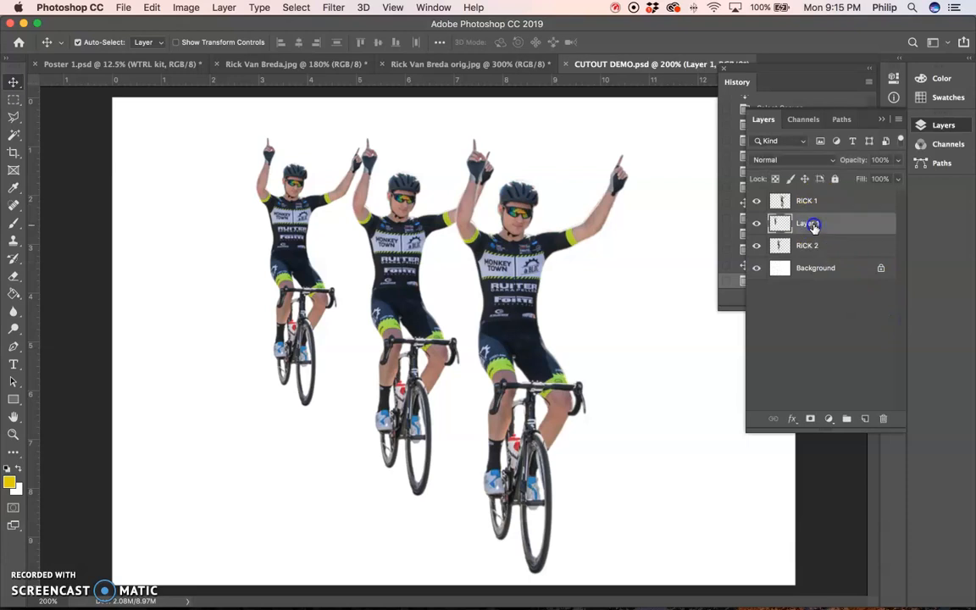
left_click_drag(845, 222, 852, 254)
left_click(812, 245)
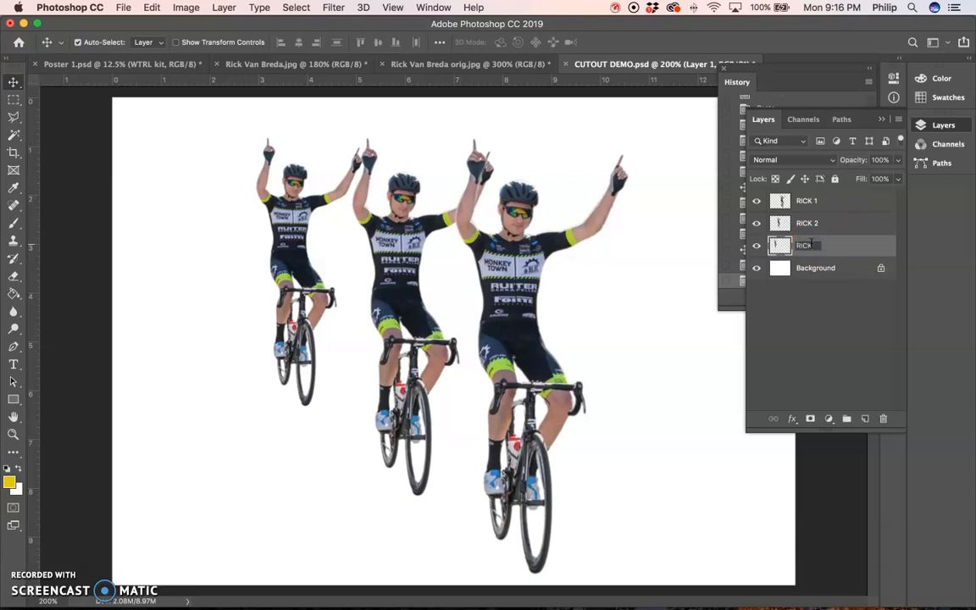
key("Return")
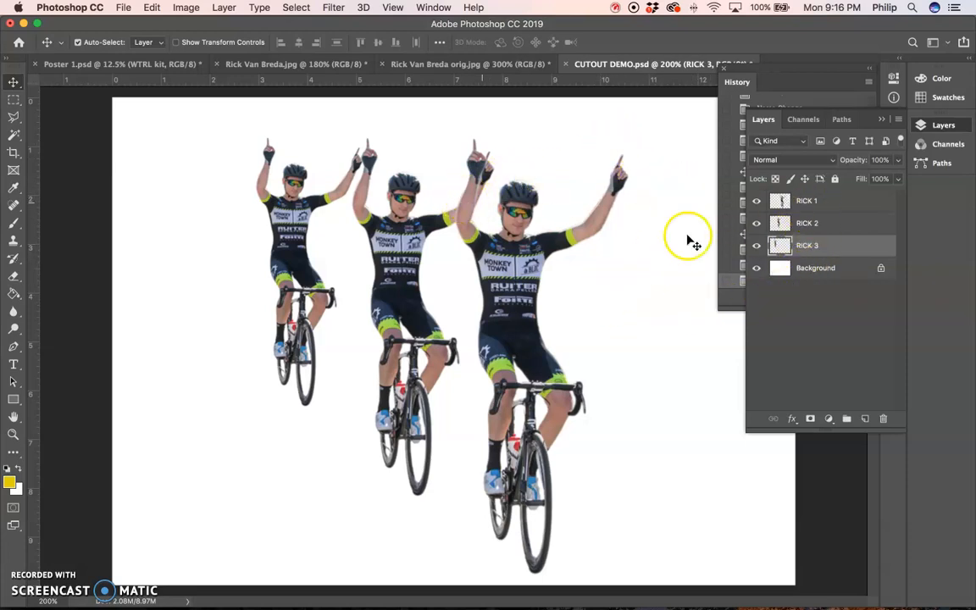
- Apply a Gaussian Blur with a 0.5-pixel radius to the RICK 2 layer, comparing it with the preview off and on
left_click(823, 222)
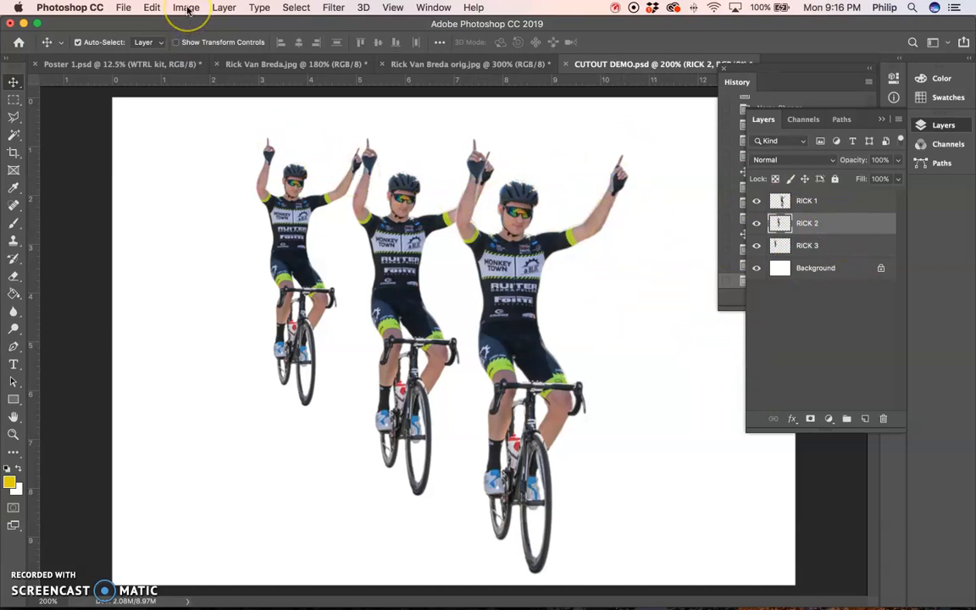
left_click(333, 8)
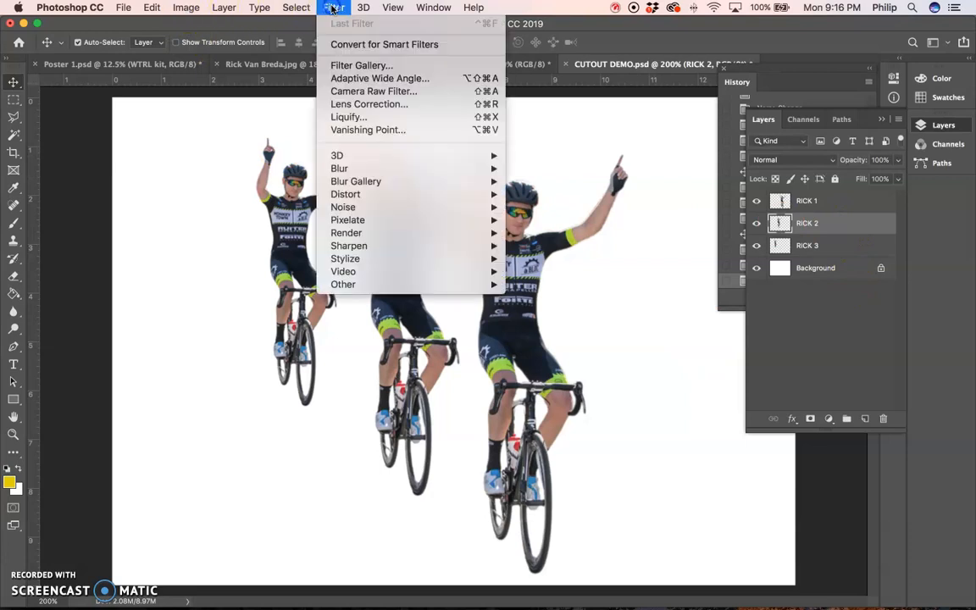
mouse_move(347, 167)
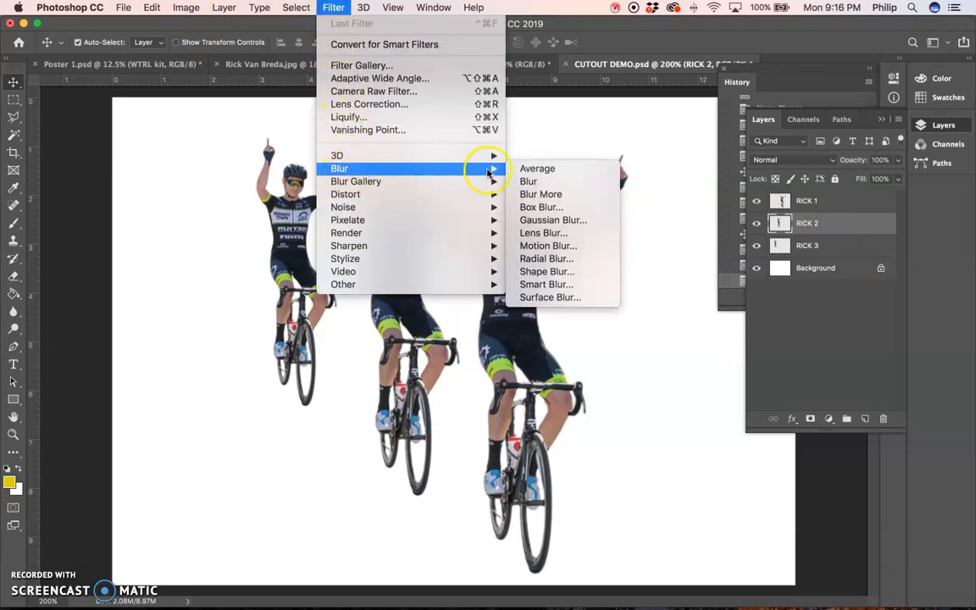
left_click(533, 221)
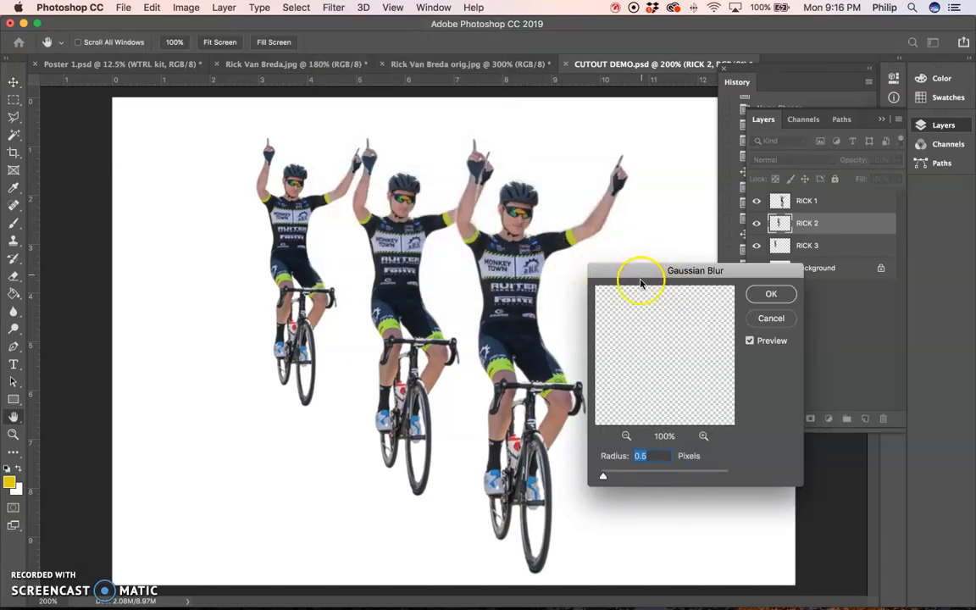
left_click(749, 342)
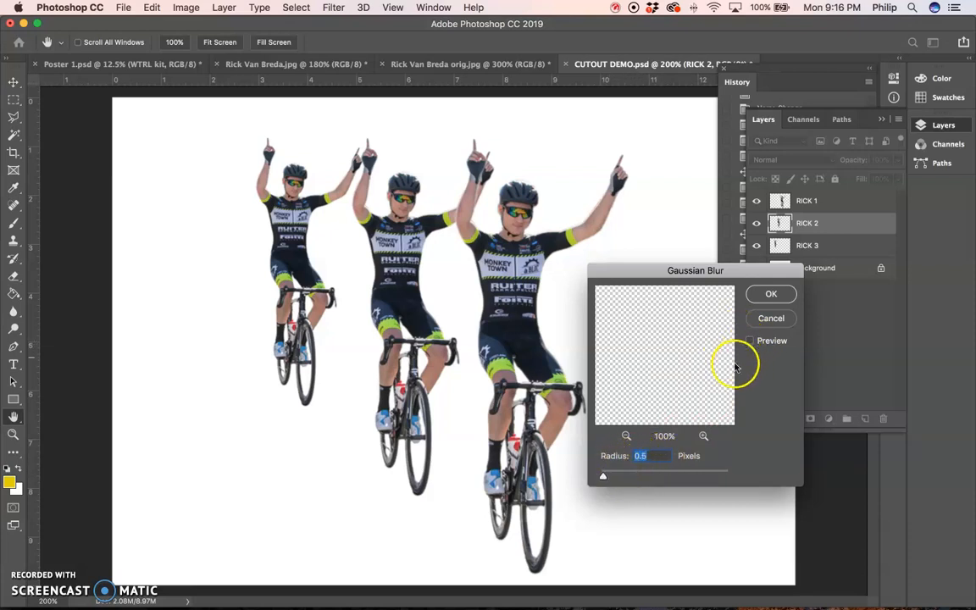
left_click(749, 342)
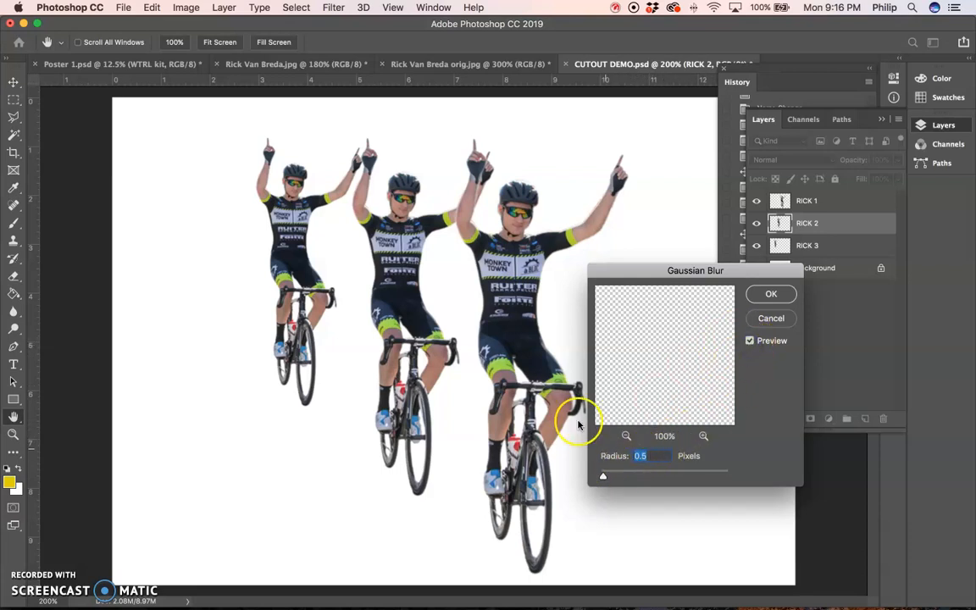
left_click(748, 343)
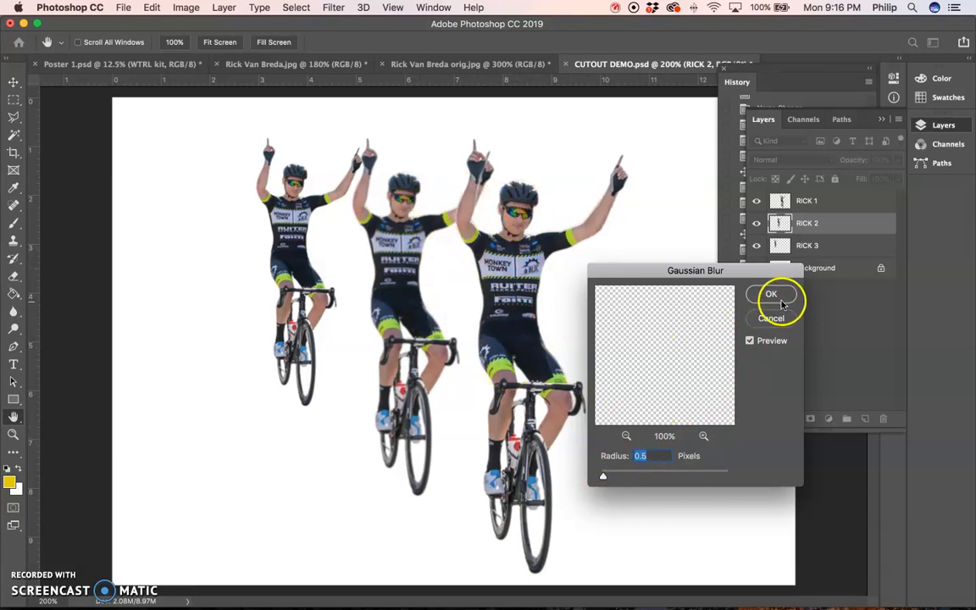
left_click(773, 296)
- Repeat the last Gaussian Blur twice on the RICK 3 layer
left_click(805, 245)
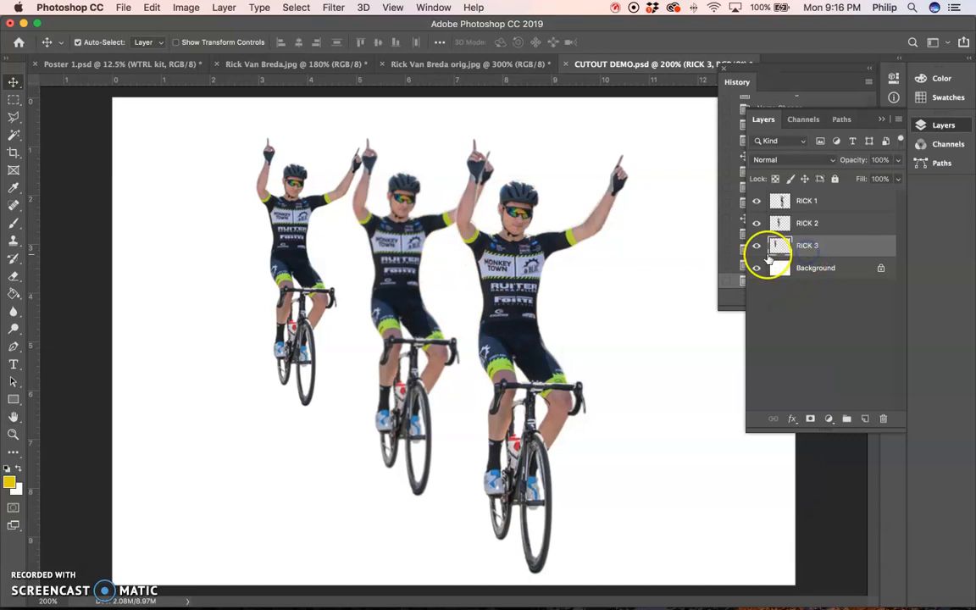
left_click(333, 8)
left_click(336, 25)
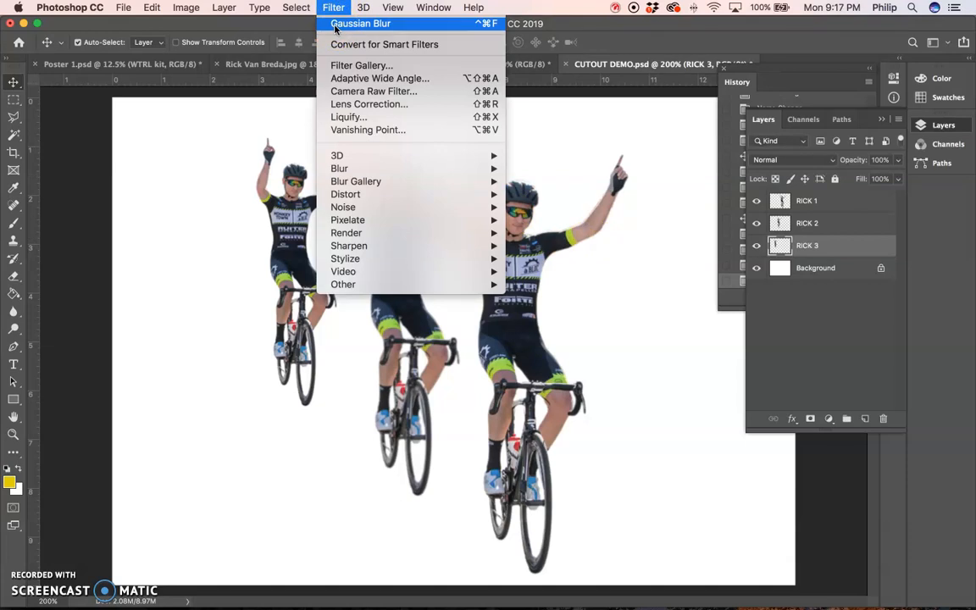
left_click(336, 25)
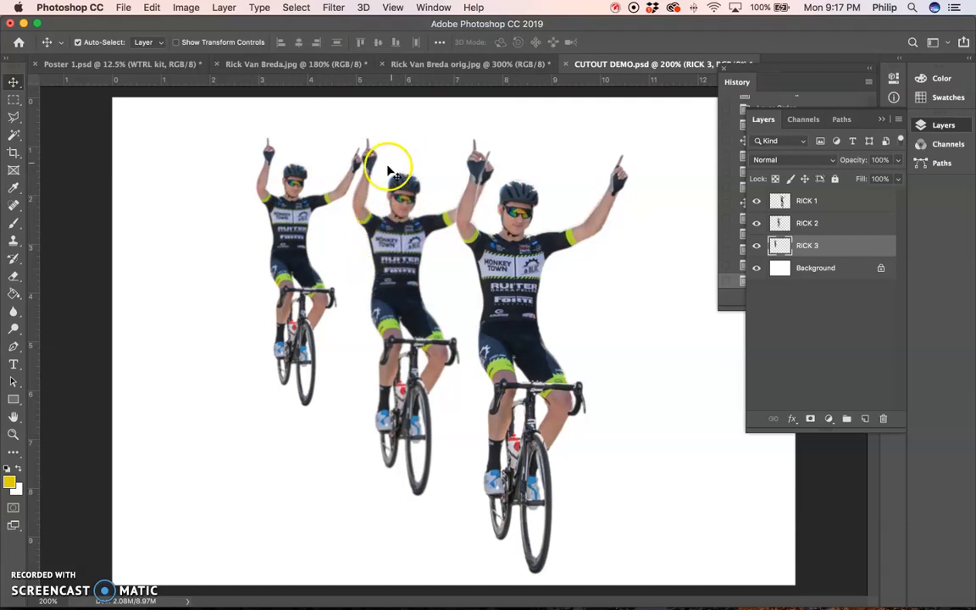
left_click(334, 8)
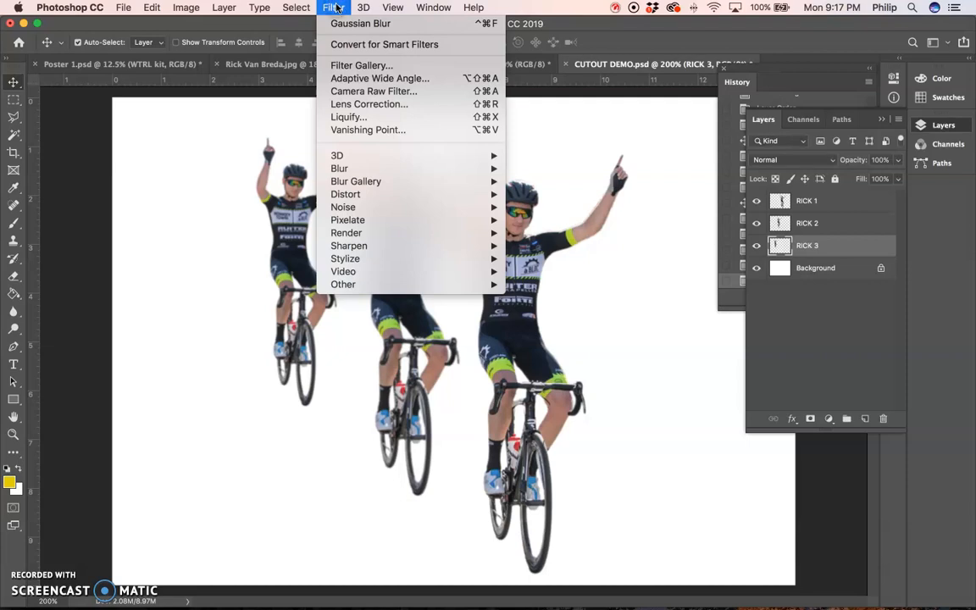
left_click(340, 24)
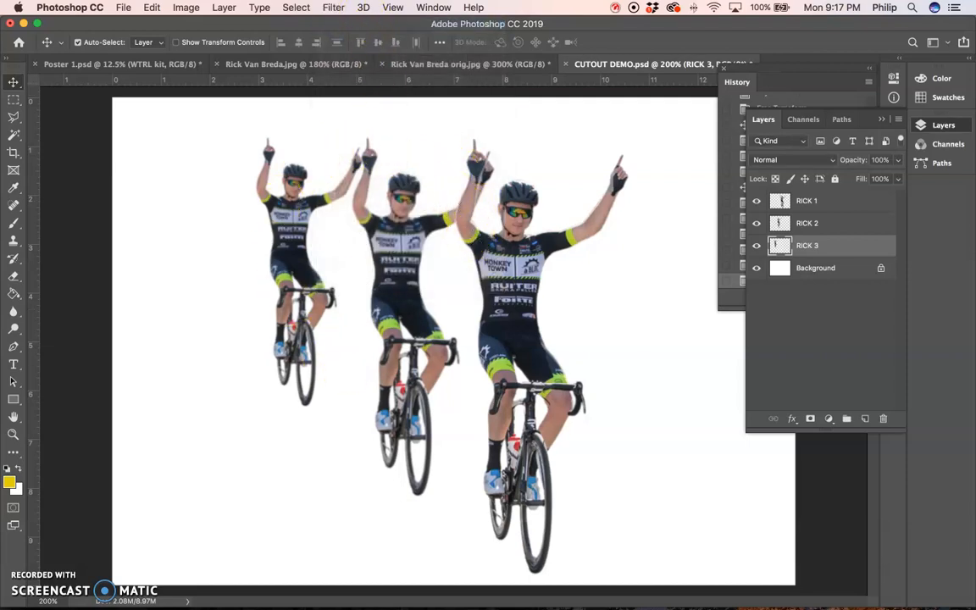
left_click(333, 8)
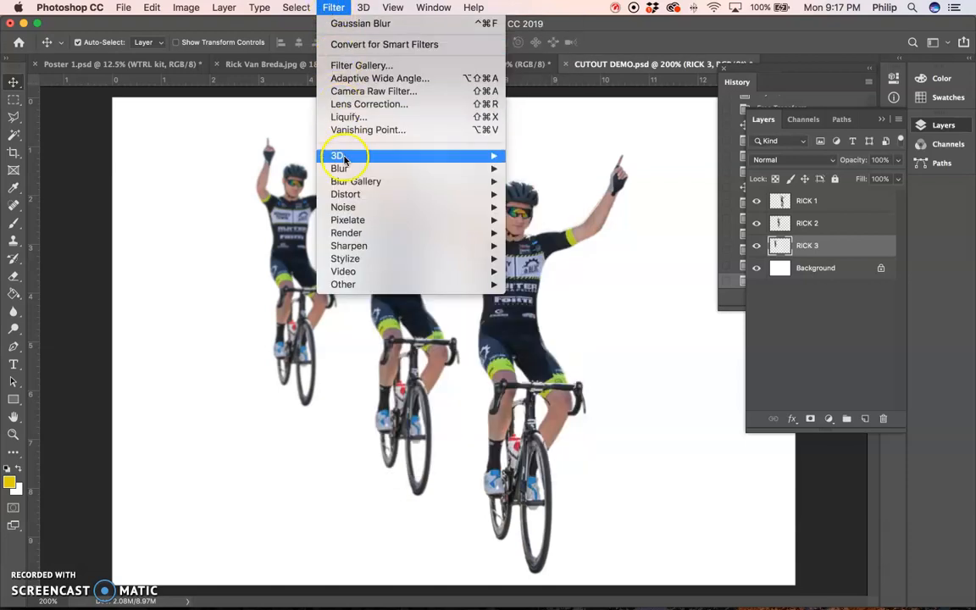
mouse_move(347, 169)
left_click(547, 222)
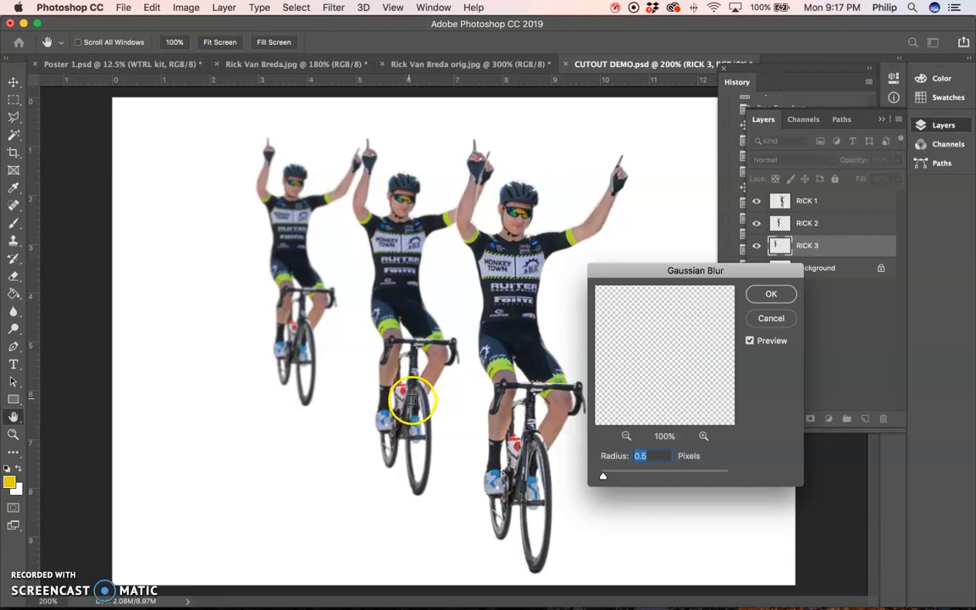
left_click(770, 322)
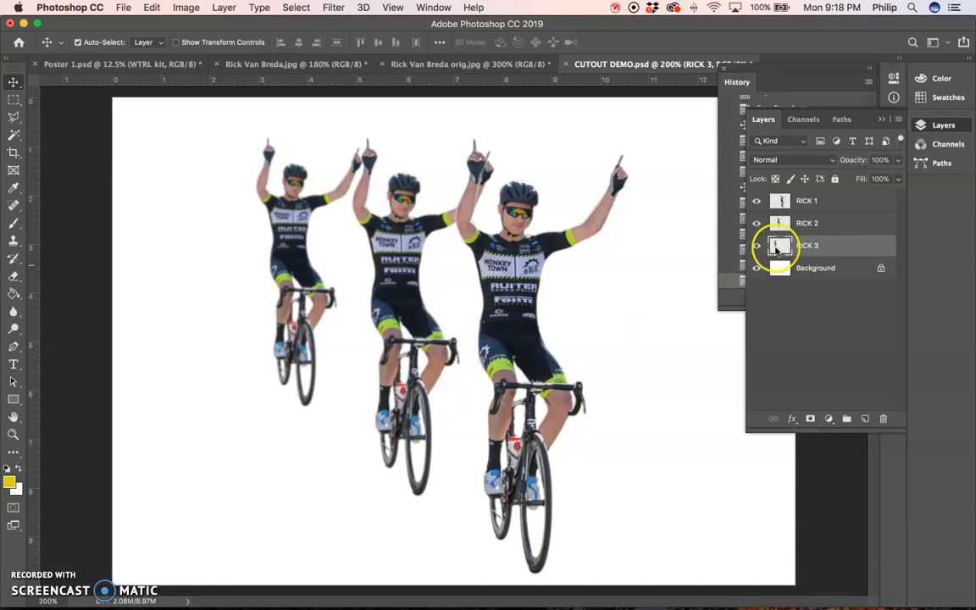
- Move the RICK 1 cyclist about 0.2 inches left and the RICK 3 cyclist about 0.6 inches right, closer to the middle cyclist
left_click(828, 204)
left_click_drag(573, 383, 552, 387)
left_click(821, 245)
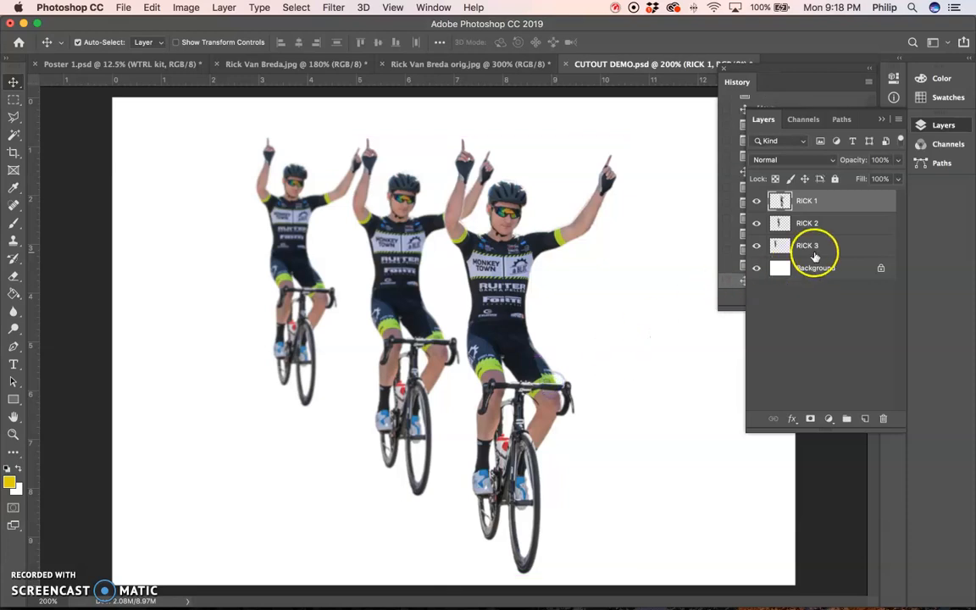
left_click_drag(303, 362, 331, 364)
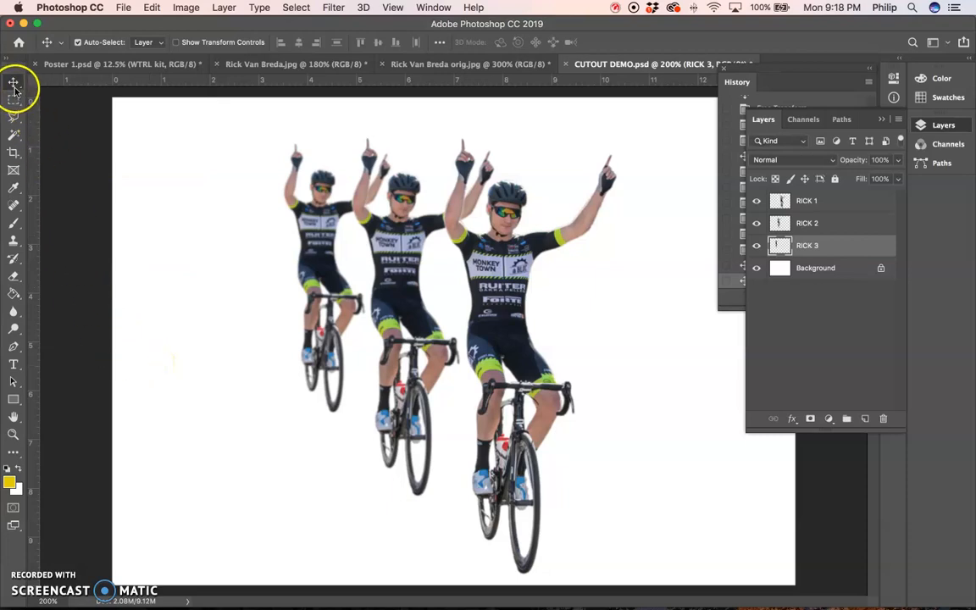
- Move the RICK 2 cyclist about 0.1 inches right to even out the spacing between the three cyclists
left_click(850, 225)
left_click(846, 204)
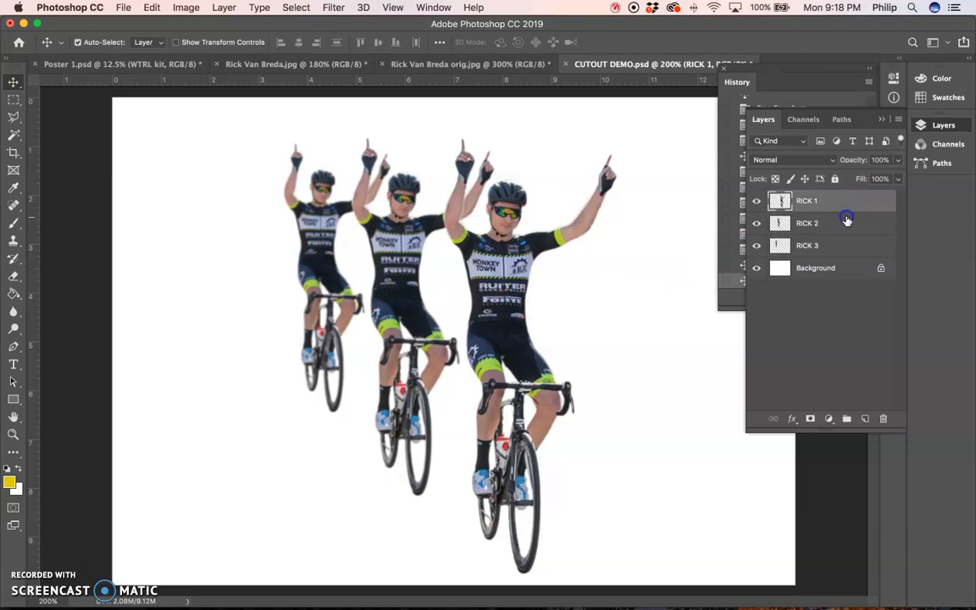
left_click(846, 225)
left_click(845, 245)
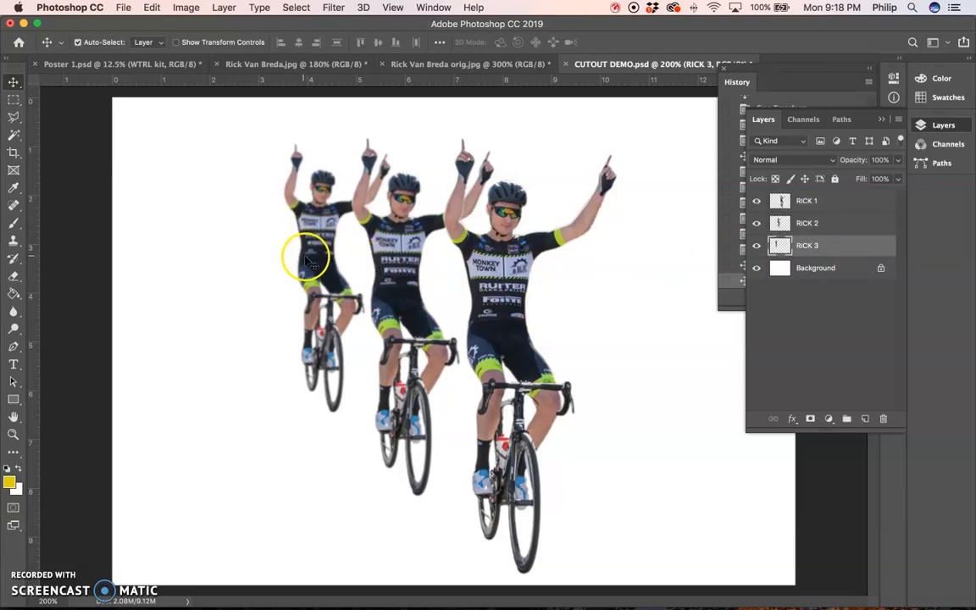
mouse_move(404, 272)
left_mouse_down()
mouse_move(373, 271)
mouse_move(412, 271)
left_mouse_up()
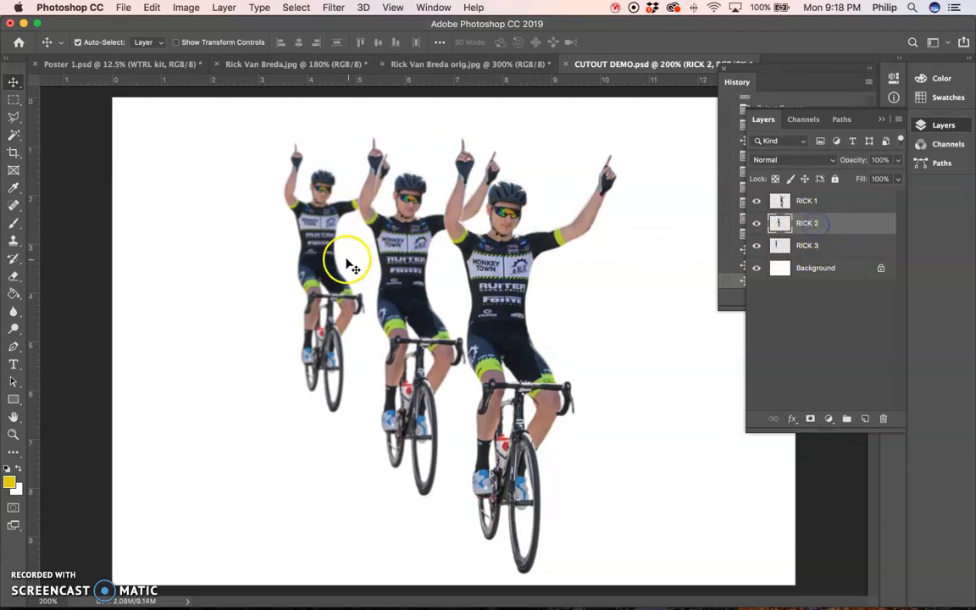
- Try moving the RICK 2 cyclist left over RICK 3 and the RICK 1 cyclist right, and undo both moves
left_click_drag(398, 277, 320, 290)
left_click_drag(491, 290, 590, 298)
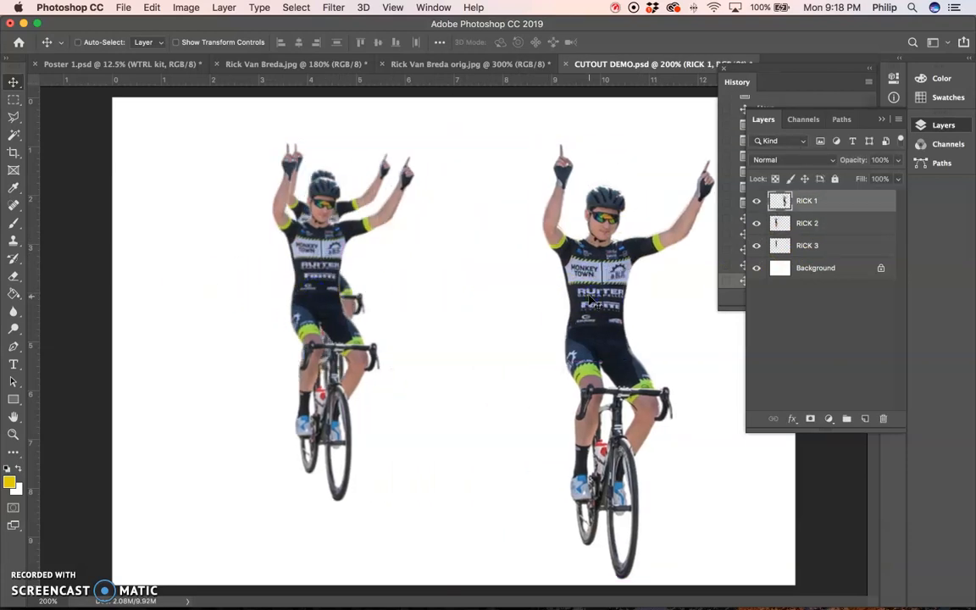
key("super+z")
key("super+z")
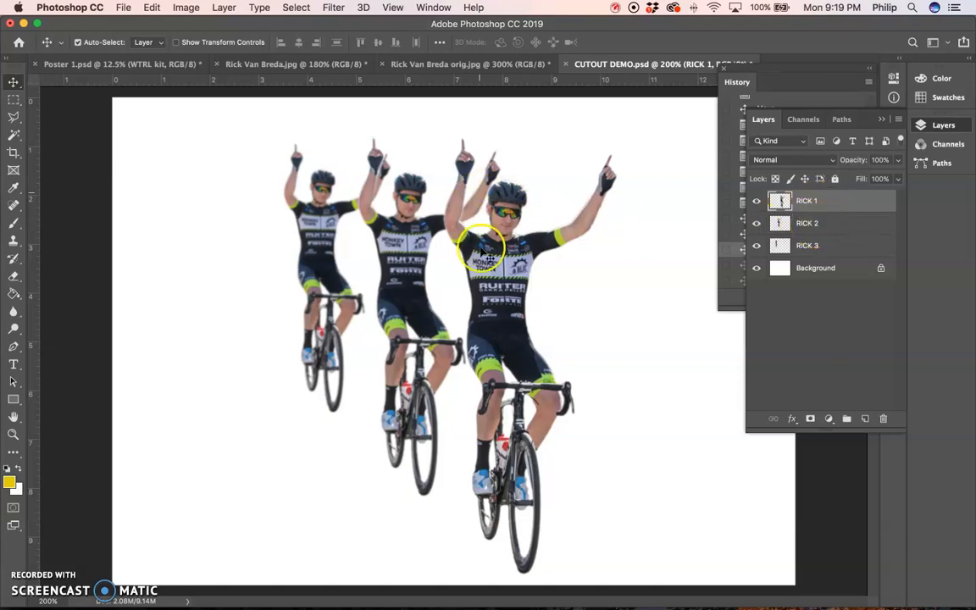
- Apply a Hue/Saturation adjustment to the RICK 2 layer, lowering the saturation and slightly raising the lightness
left_click(813, 225)
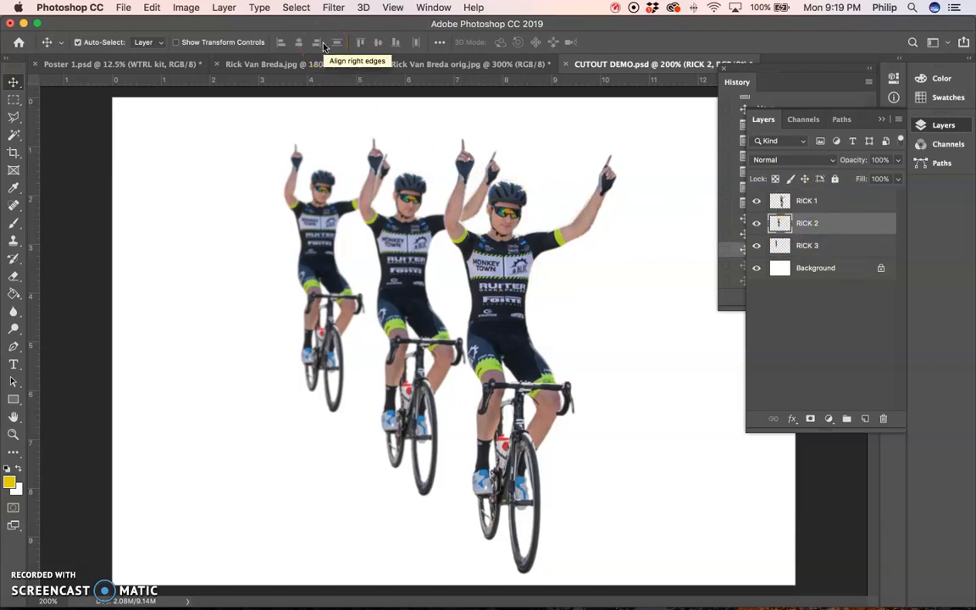
left_click(186, 8)
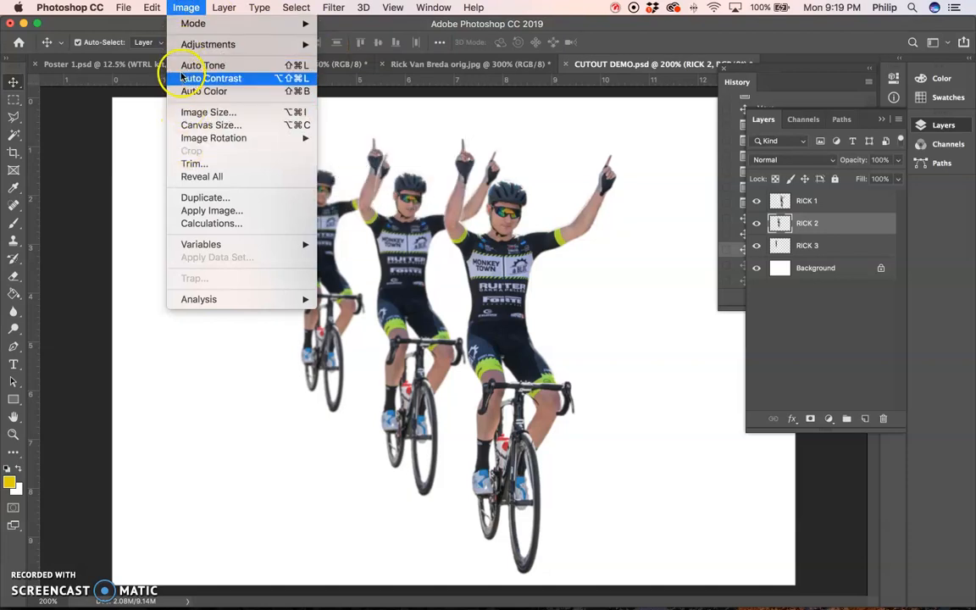
mouse_move(245, 46)
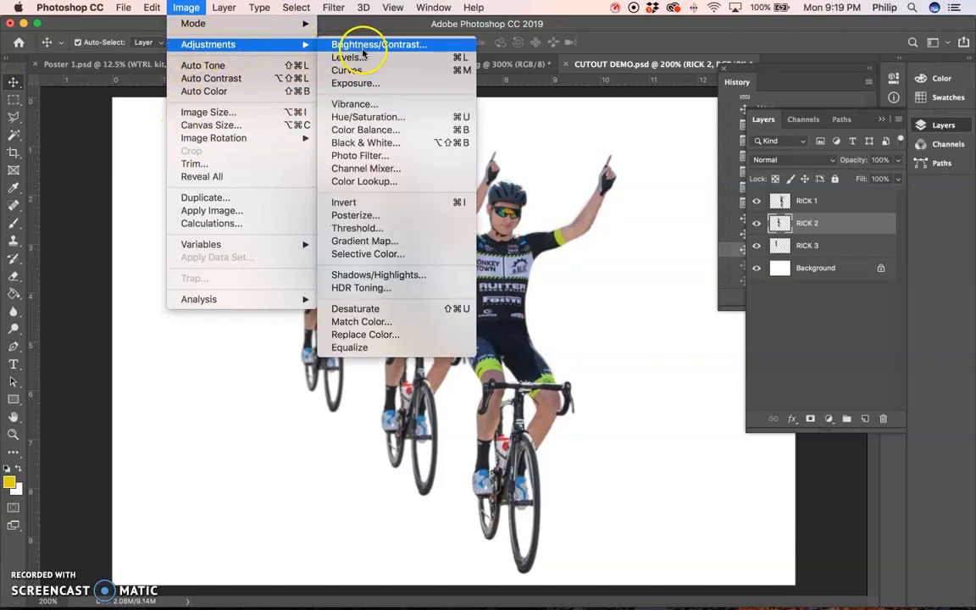
left_click(378, 118)
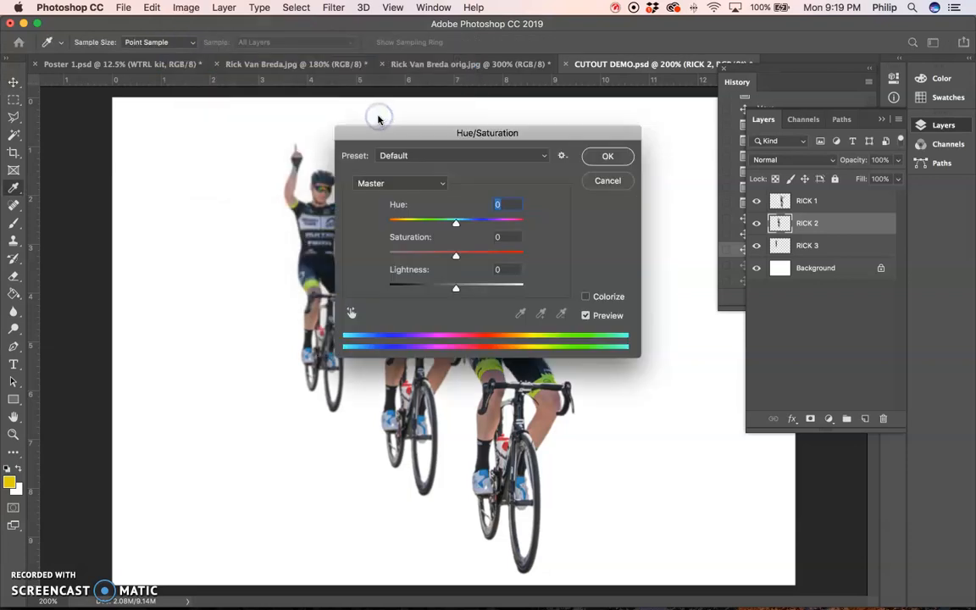
left_click_drag(394, 133, 106, 321)
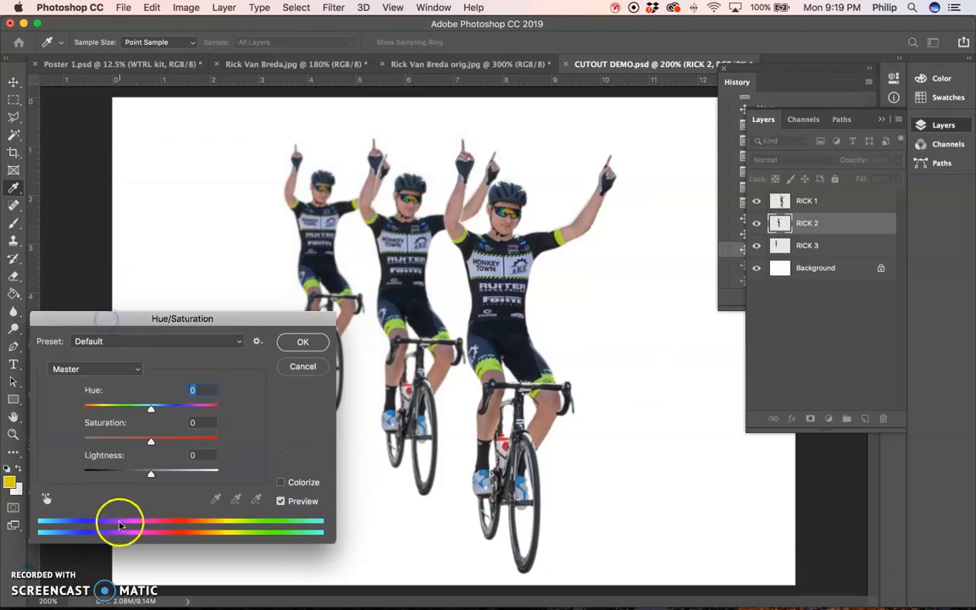
left_click_drag(150, 442, 124, 441)
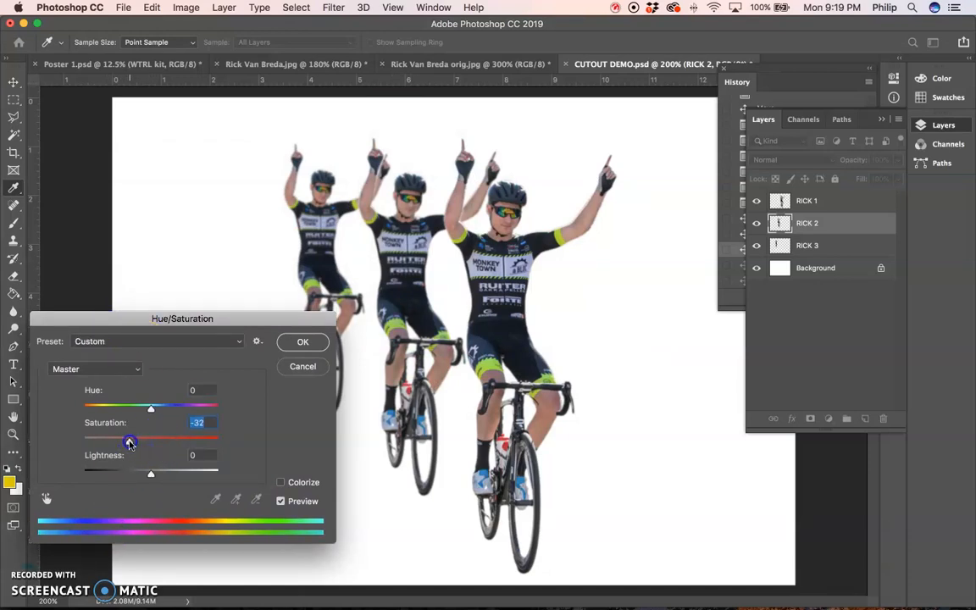
mouse_move(151, 473)
left_mouse_down()
mouse_move(135, 474)
mouse_move(158, 473)
left_mouse_up()
left_click(303, 341)
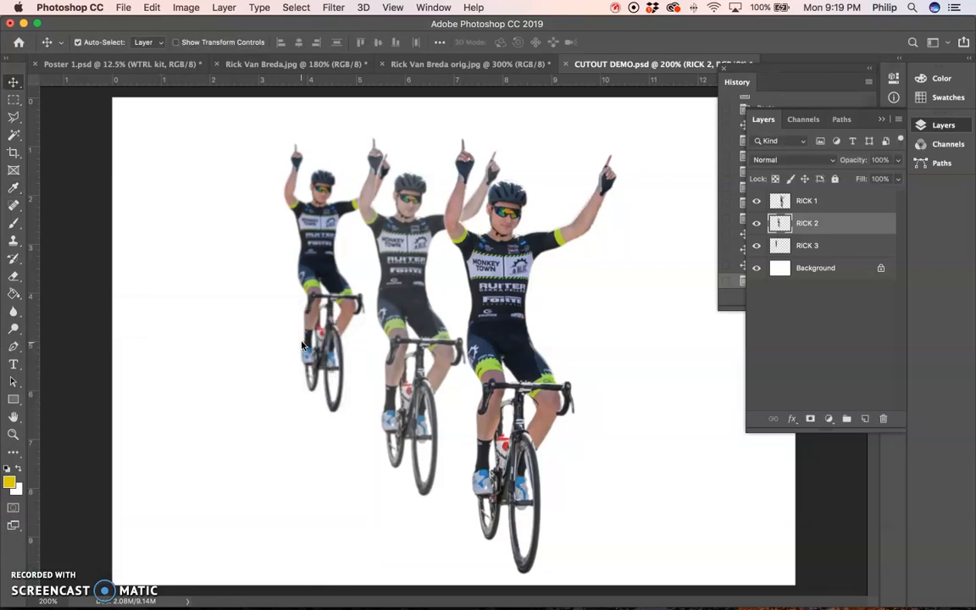
- Apply a Hue/Saturation adjustment to the RICK 3 layer with saturation -51 and lightness +7
left_click(832, 245)
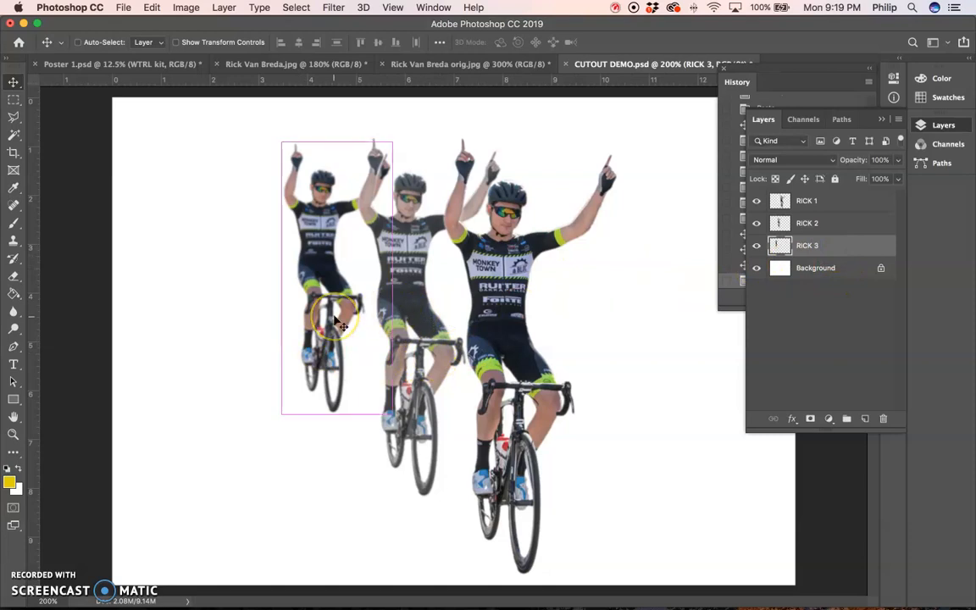
key("super+u")
left_click_drag(304, 323, 309, 338)
left_click_drag(155, 455, 134, 460)
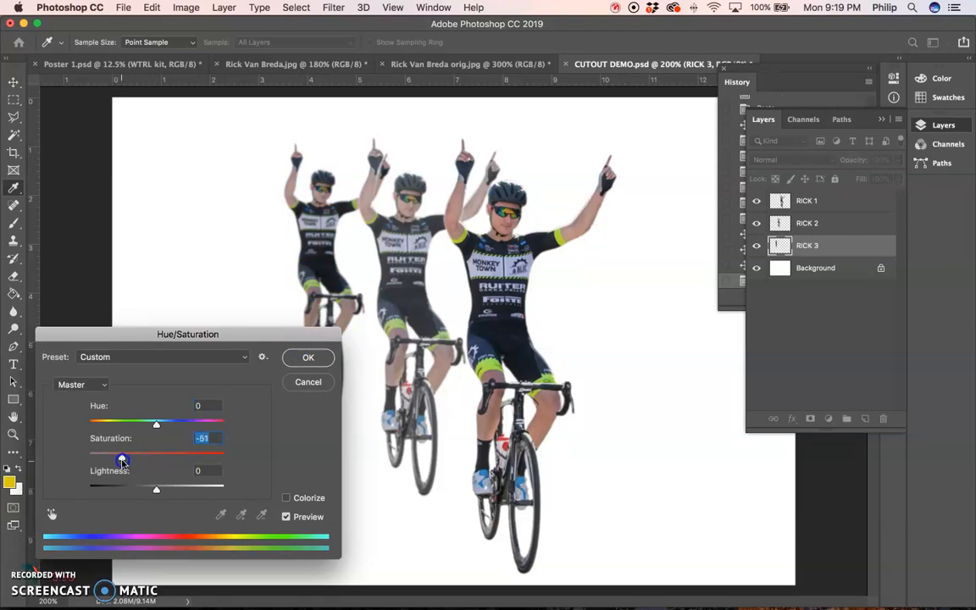
left_click_drag(155, 489, 167, 491)
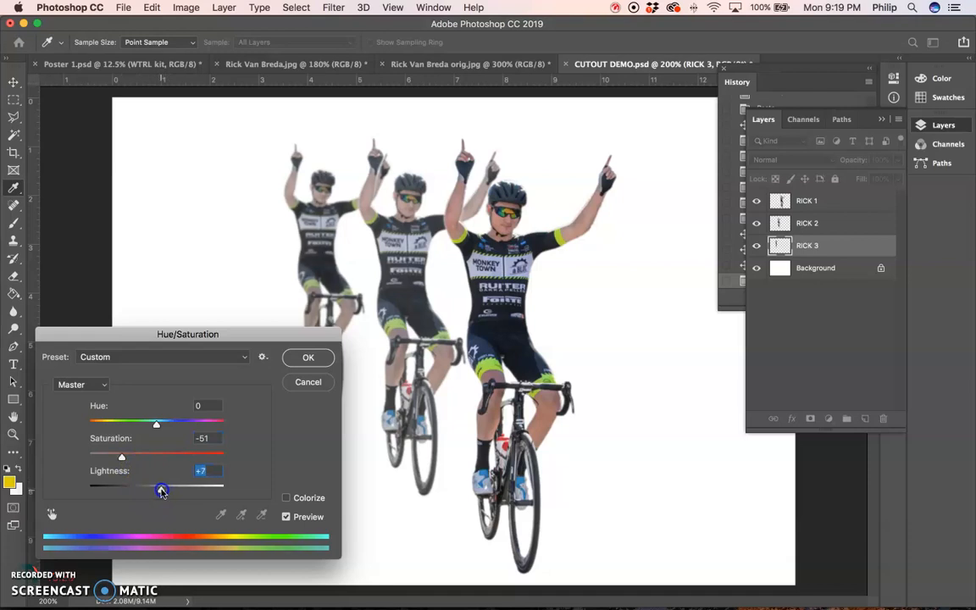
left_click(307, 356)
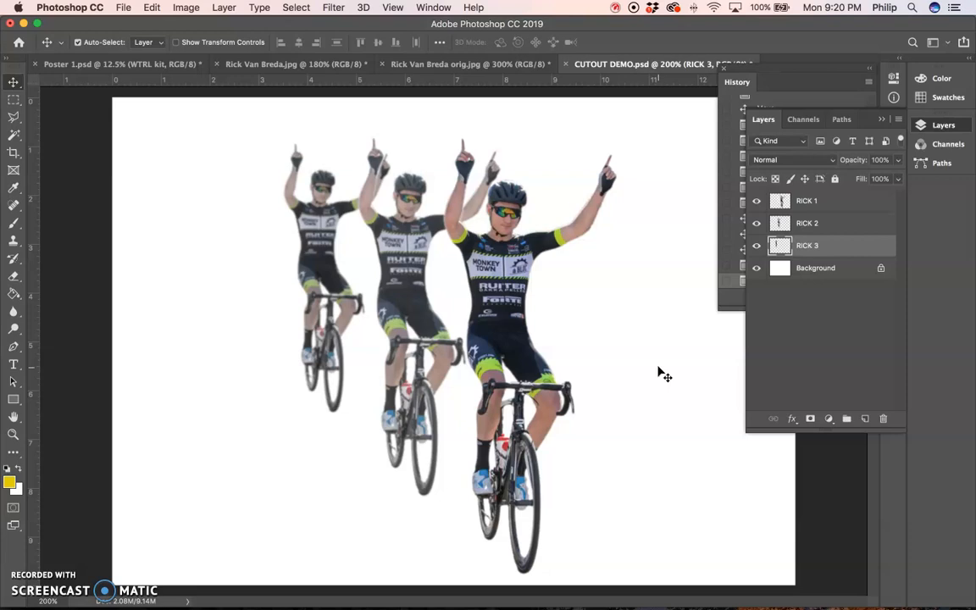
key("super")
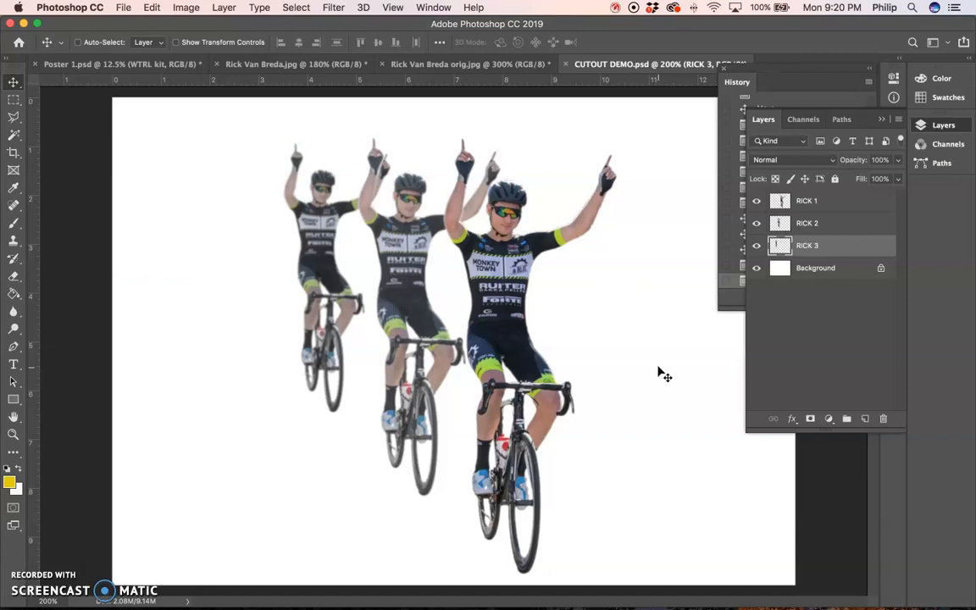